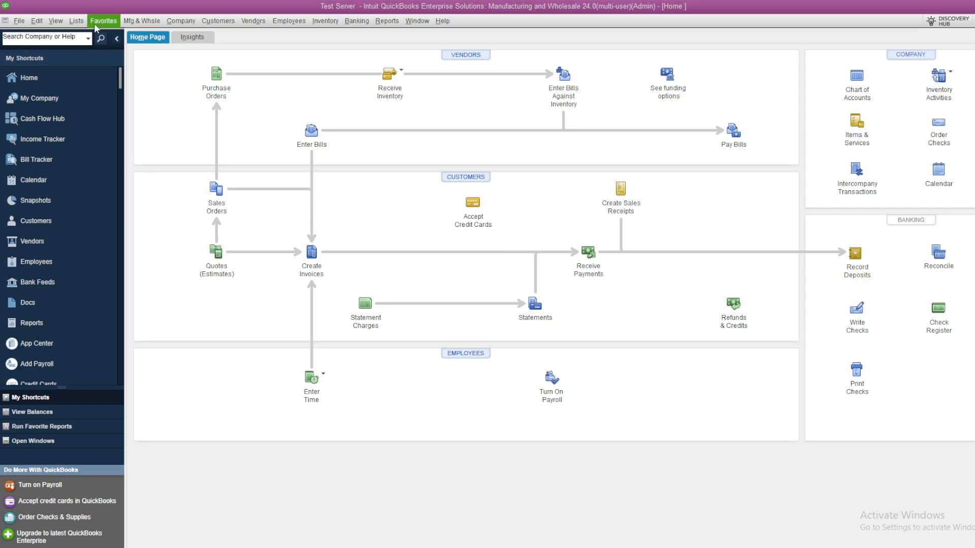
- Switch the company file to single-user mode
{"action": "left_click", "coordinate": [20, 22]}
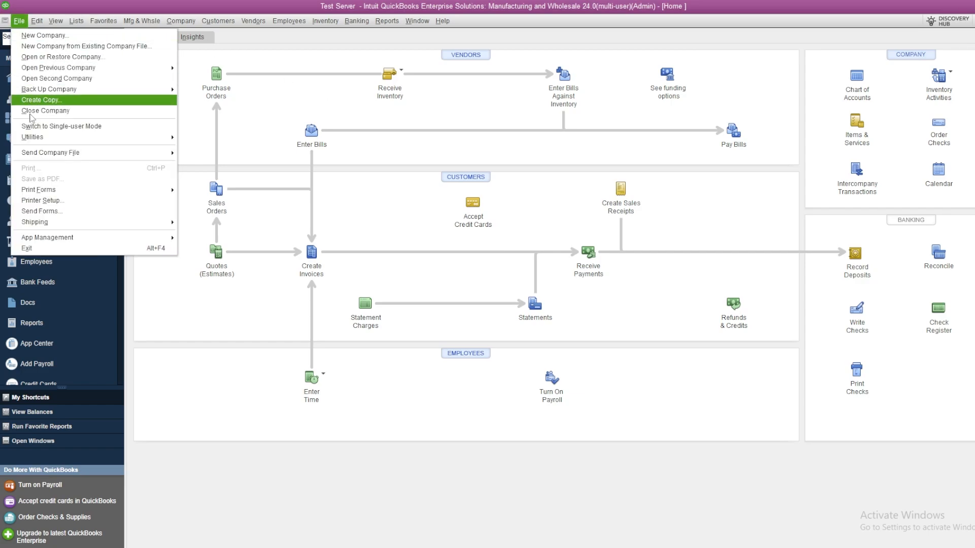
{"action": "left_click", "coordinate": [88, 127]}
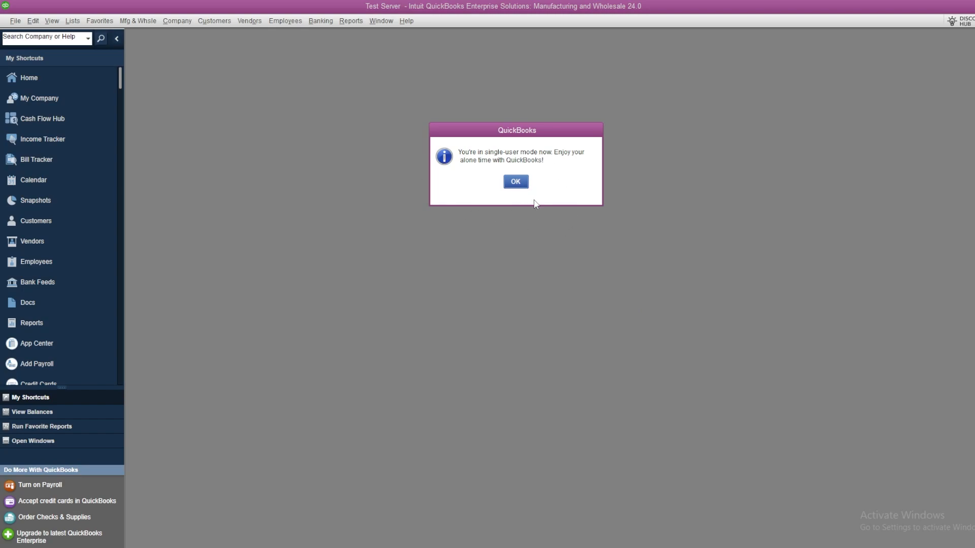
{"action": "left_click", "coordinate": [515, 182]}
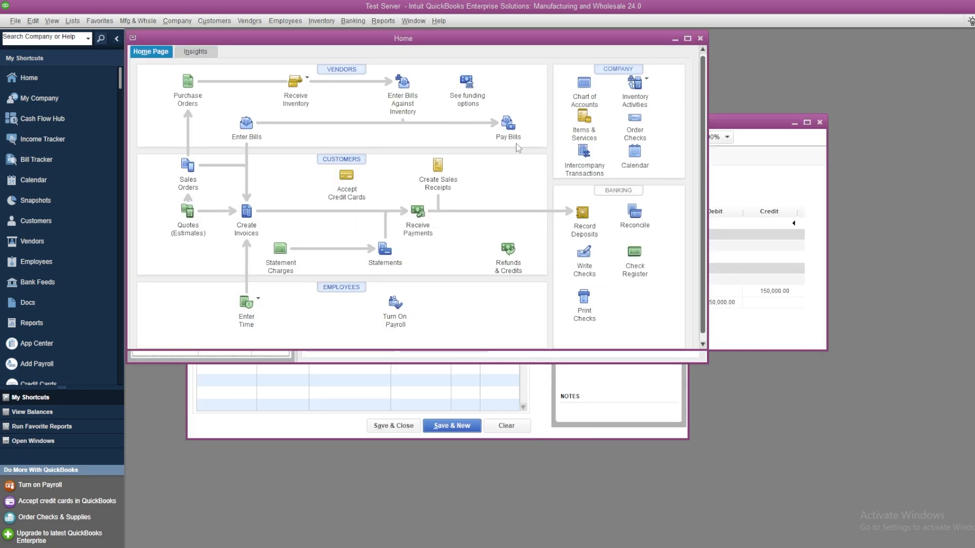
- Turn on customer prepayments in the prepayment settings of the Payments company preferences
{"action": "left_click", "coordinate": [33, 21]}
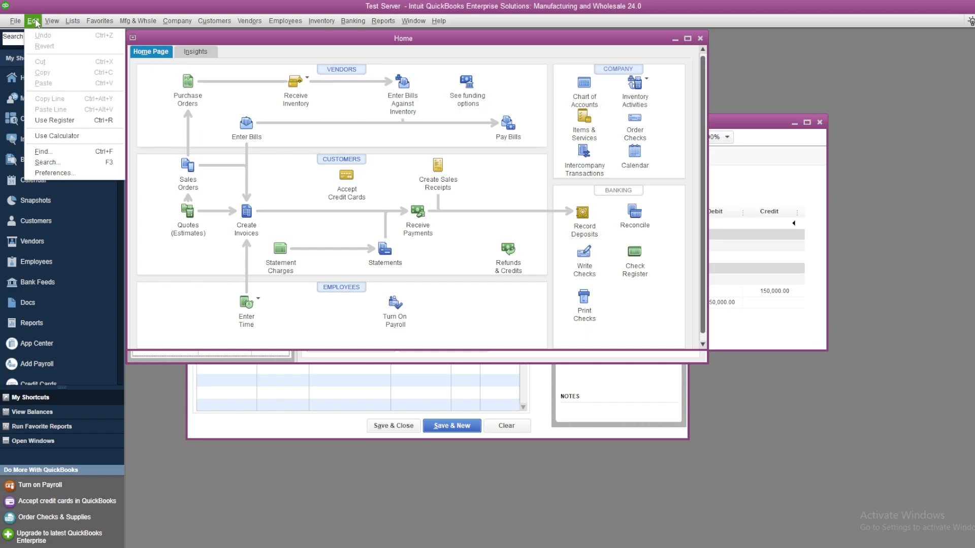
{"action": "left_click", "coordinate": [62, 176]}
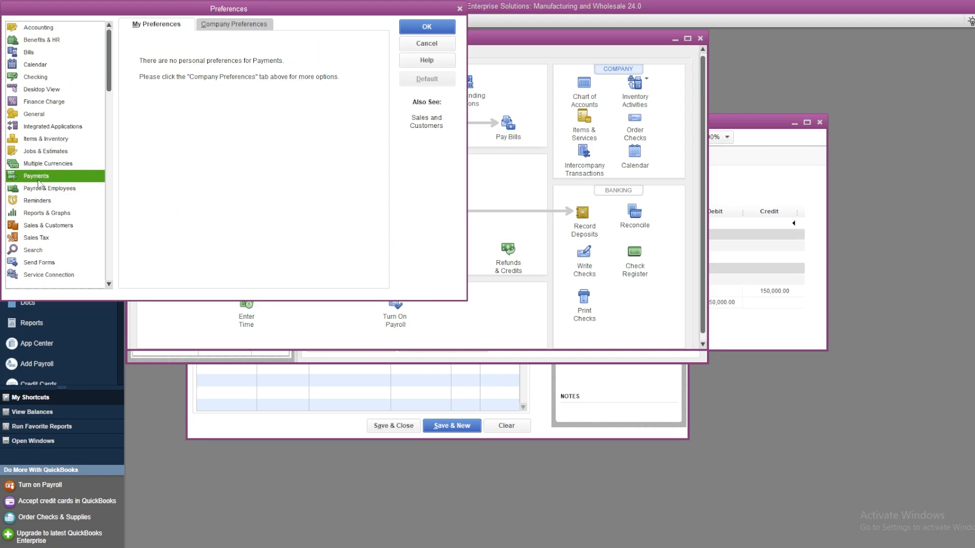
{"action": "left_click", "coordinate": [244, 25]}
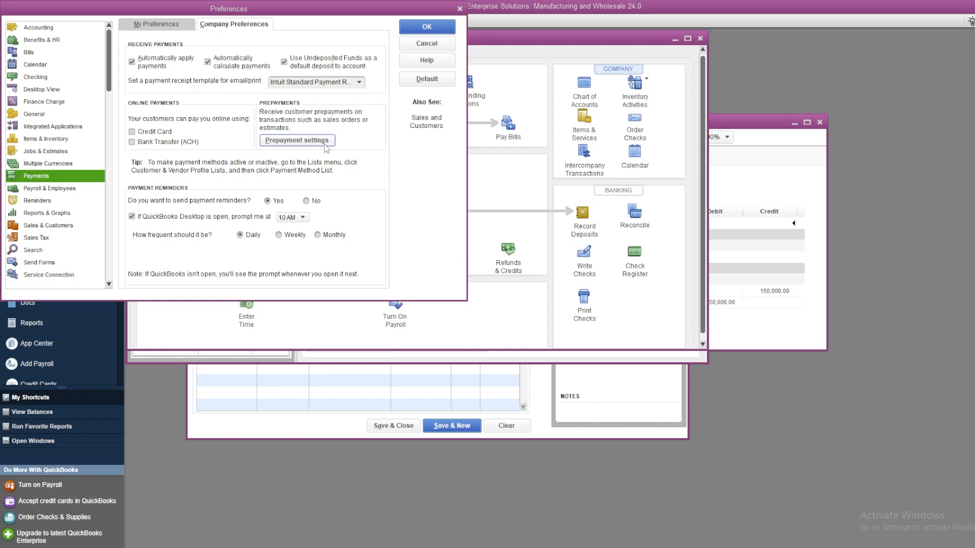
{"action": "left_click", "coordinate": [325, 143]}
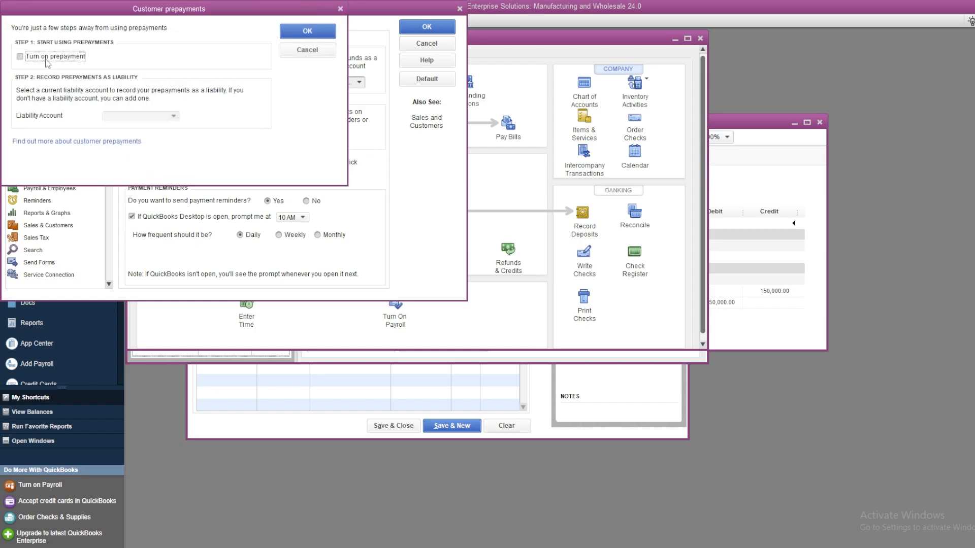
{"action": "left_click", "coordinate": [21, 56]}
- Add an Other Current Liability account named Customer Deposits, described as "Prepayments from customers", as the prepayment liability account
{"action": "left_click", "coordinate": [173, 117]}
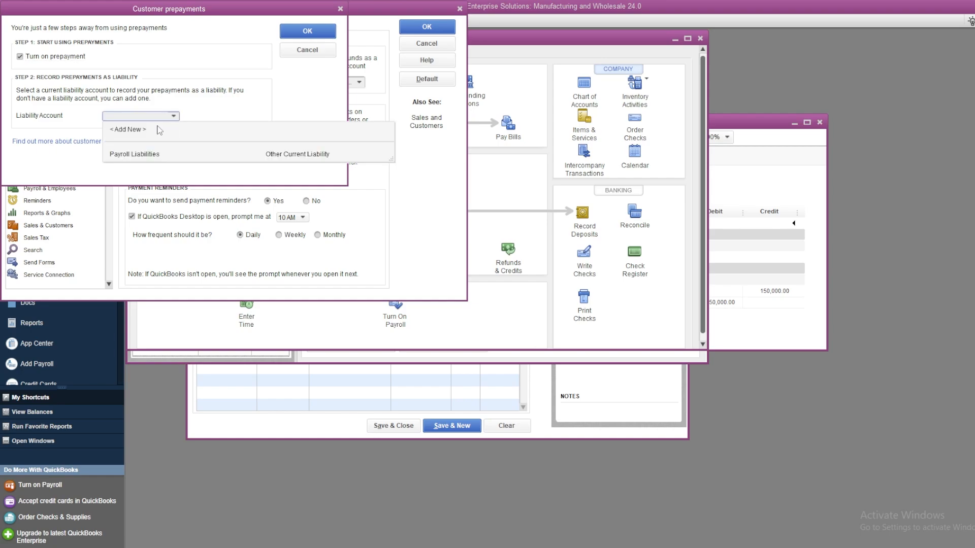
{"action": "left_click", "coordinate": [128, 129]}
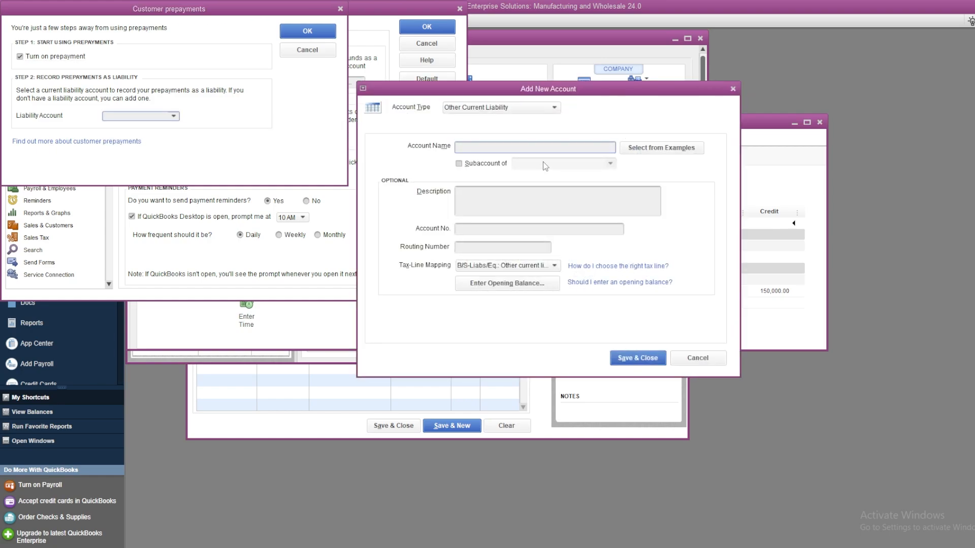
{"action": "type", "text": "Customer Deposits"}
{"action": "left_click", "coordinate": [529, 109]}
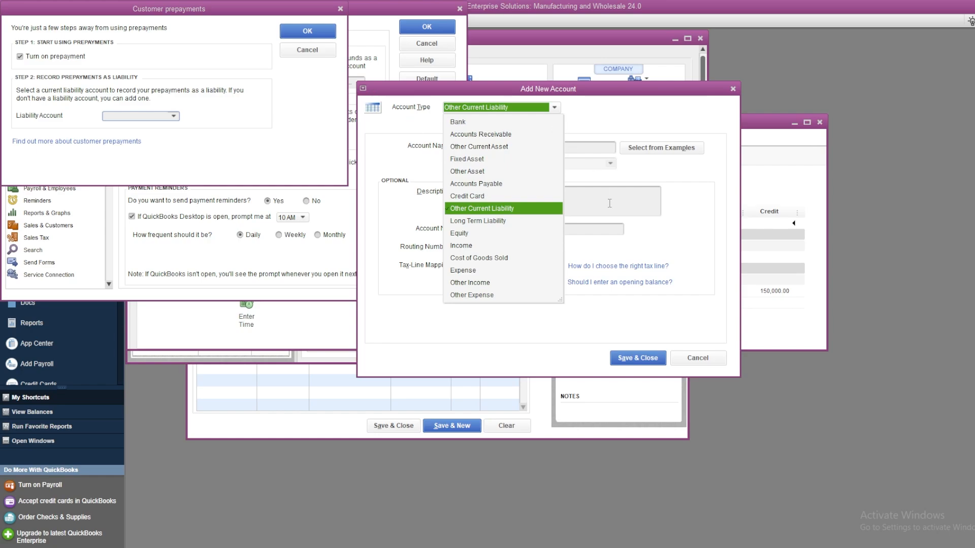
{"action": "left_click", "coordinate": [633, 203]}
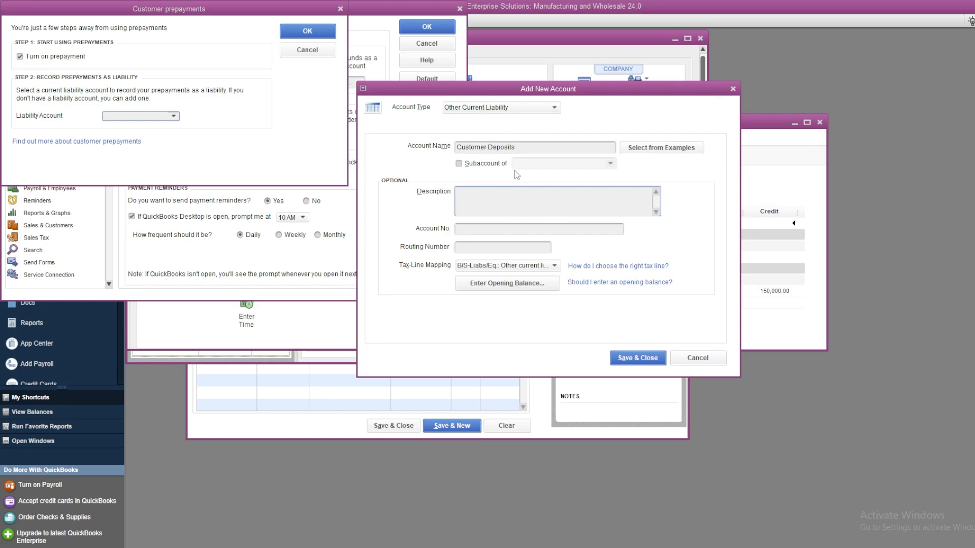
{"action": "type", "text": "Prepayments from customers"}
{"action": "left_click", "coordinate": [635, 357]}
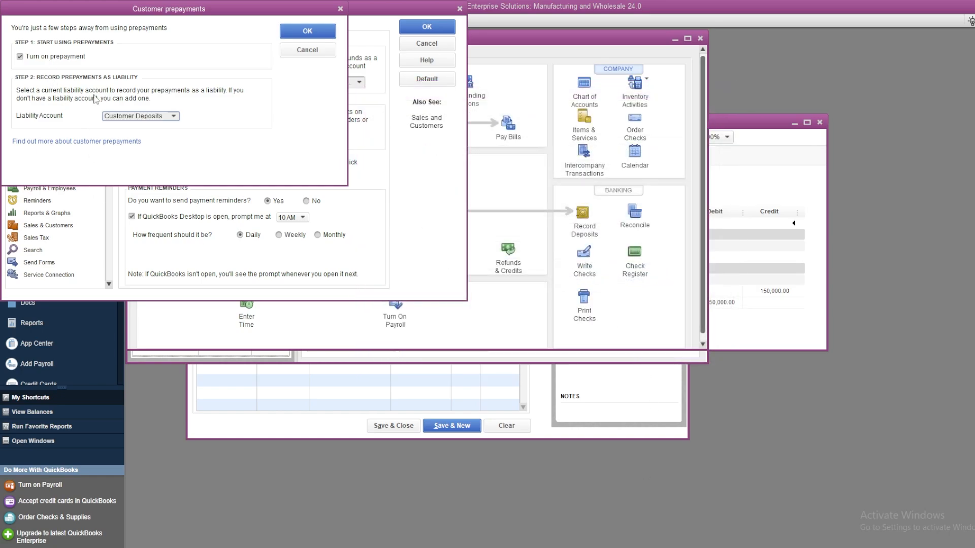
- Save the customer prepayment settings and the payment preferences, allowing all open windows to close
{"action": "left_click", "coordinate": [303, 35]}
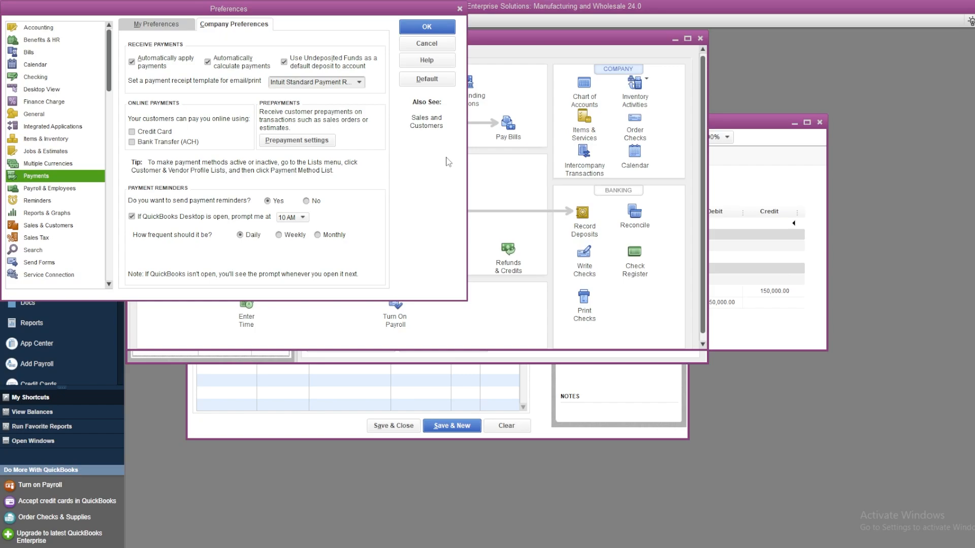
{"action": "left_click", "coordinate": [434, 30]}
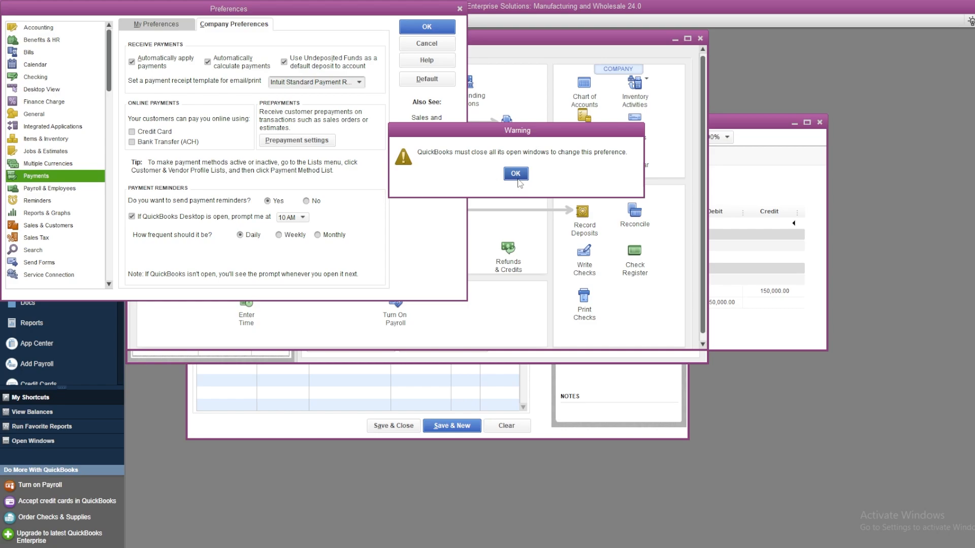
{"action": "left_click", "coordinate": [518, 177]}
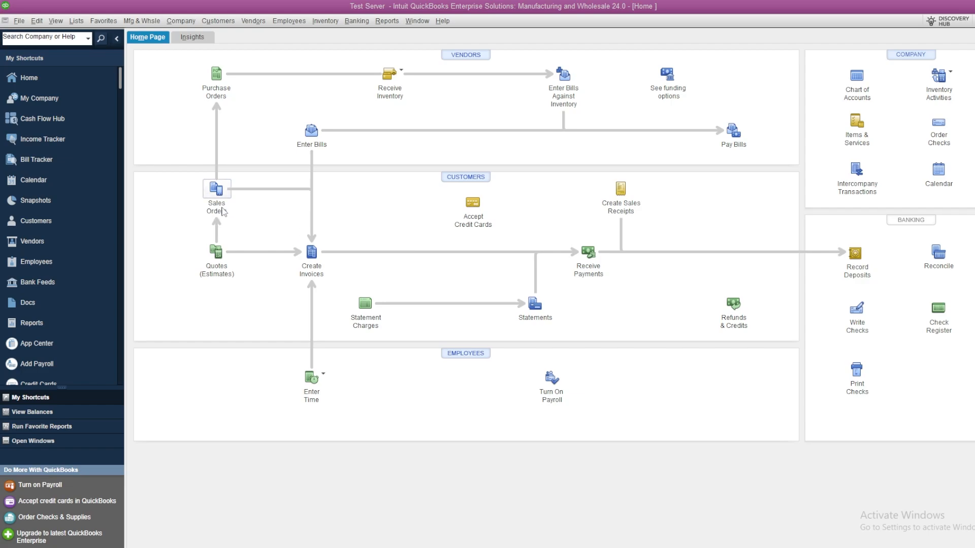
- Create a sales order for the customer Facebook with 10 units of Computer Chip
{"action": "left_click", "coordinate": [216, 192]}
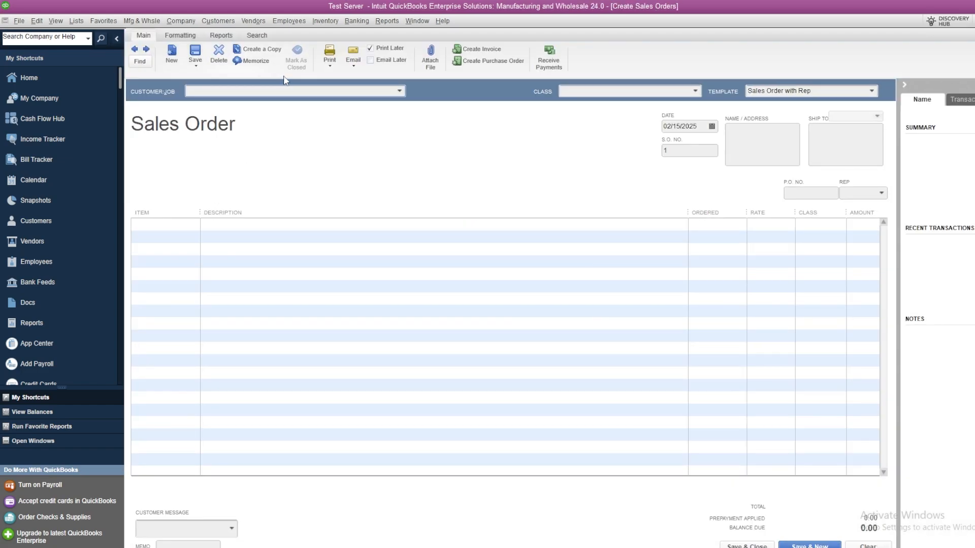
{"action": "type", "text": "Facebook"}
{"action": "left_click", "coordinate": [268, 131]}
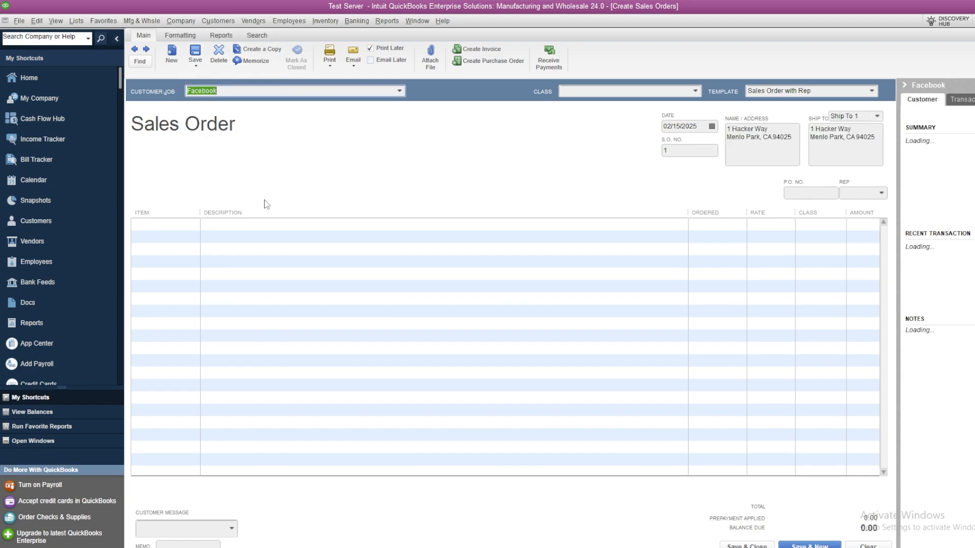
{"action": "left_click", "coordinate": [187, 224]}
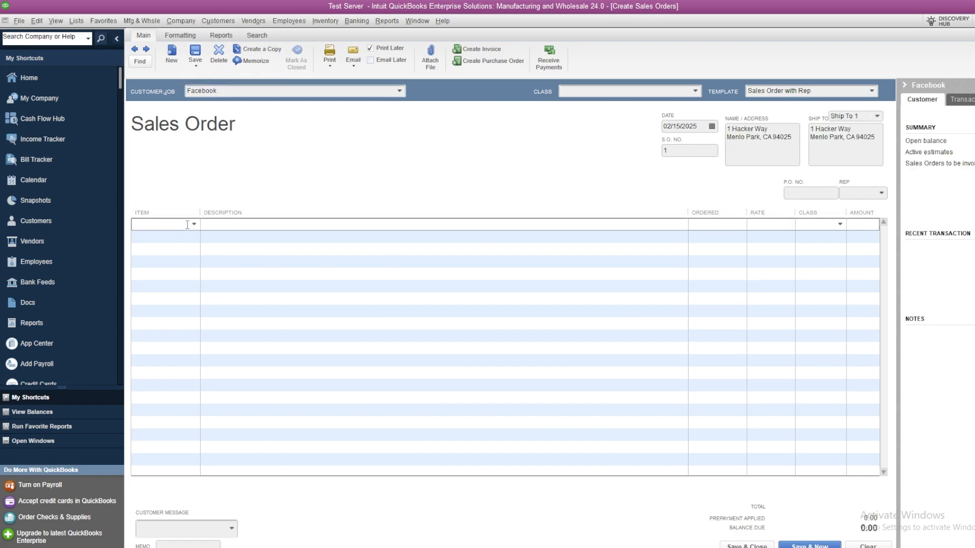
{"action": "type", "text": "Computer Chip"}
{"action": "key", "text": "Tab"}
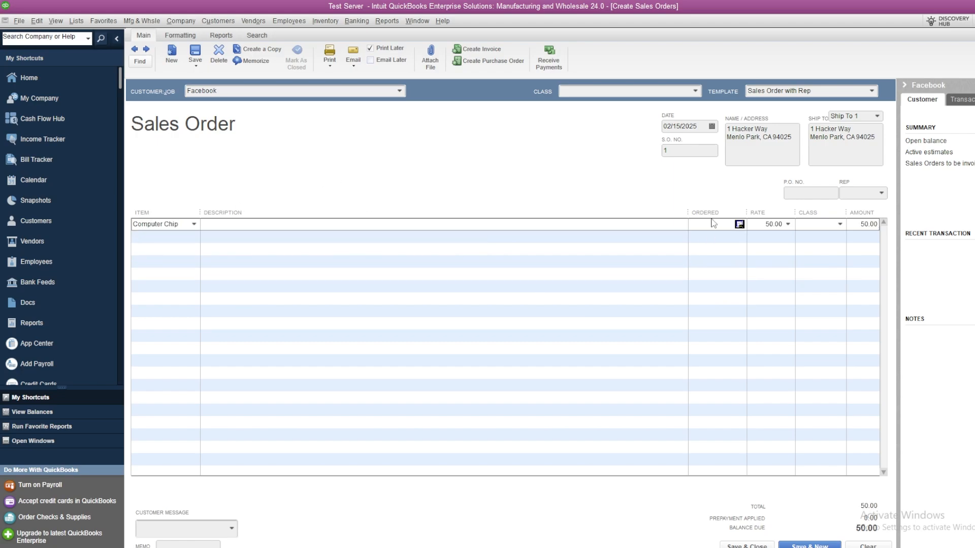
{"action": "type", "text": "10"}
- Enter the customer's P.O. number and save the sales order
{"action": "left_click", "coordinate": [792, 196]}
{"action": "type", "text": "1245"}
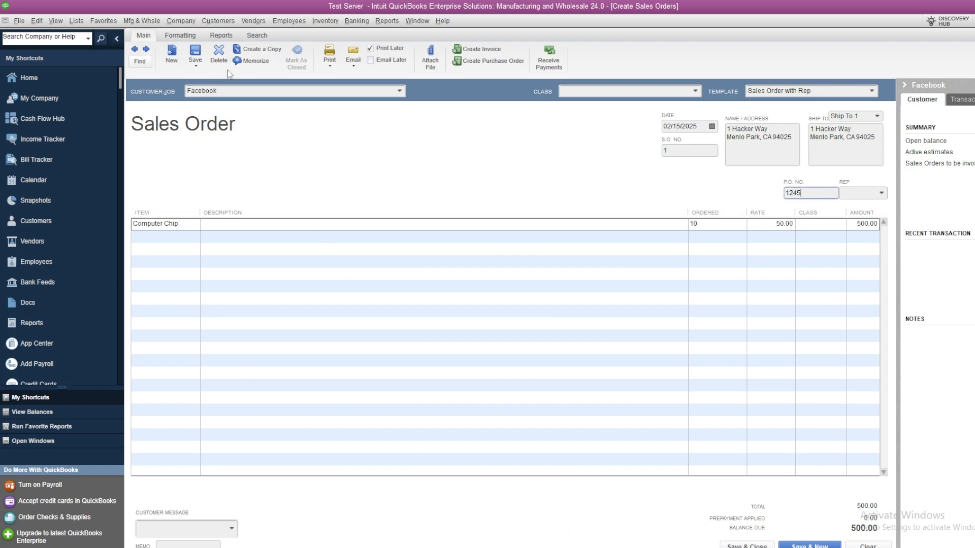
{"action": "left_click", "coordinate": [189, 52]}
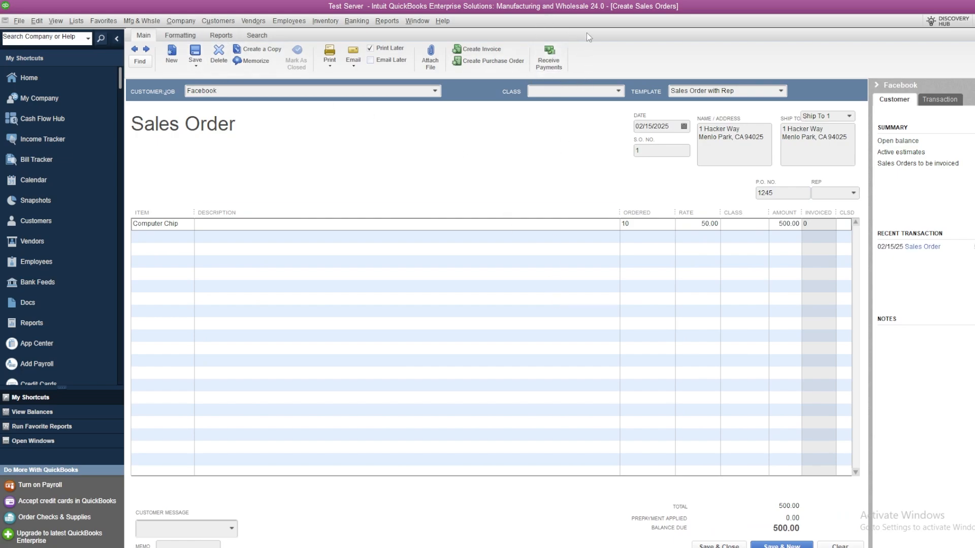
- Receive a 500.00 ACH prepayment on the Facebook sales order, suppressing future display of the apply-prepayment message
{"action": "left_click", "coordinate": [552, 61]}
{"action": "left_click", "coordinate": [557, 215]}
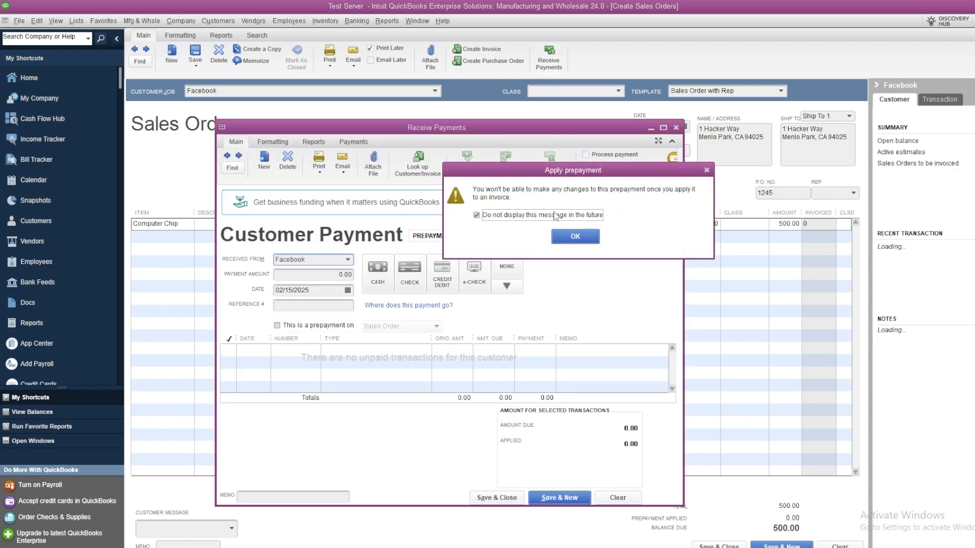
{"action": "left_click", "coordinate": [575, 237]}
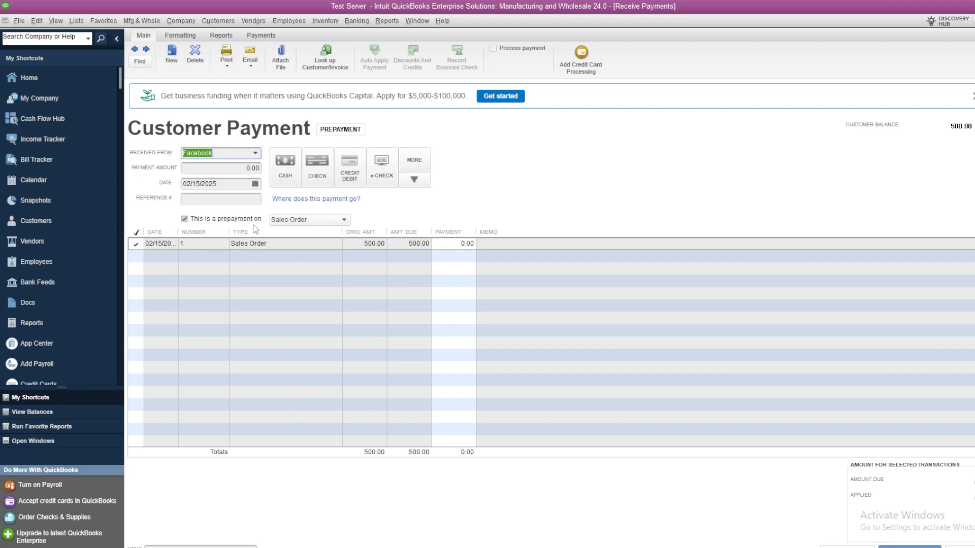
{"action": "left_click", "coordinate": [343, 221]}
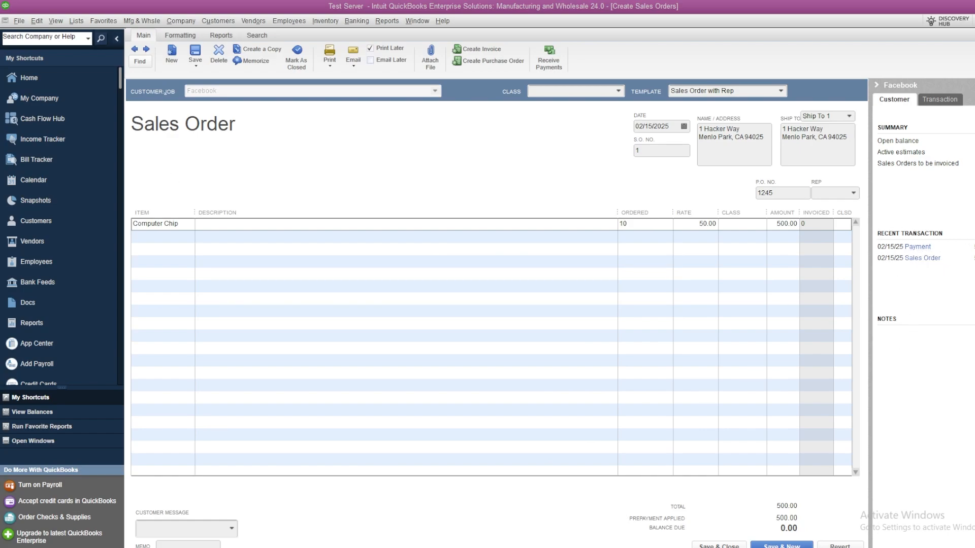
- Open the Facebook customer QuickReport and examine the sales order and payment entries
{"action": "left_click", "coordinate": [973, 234]}
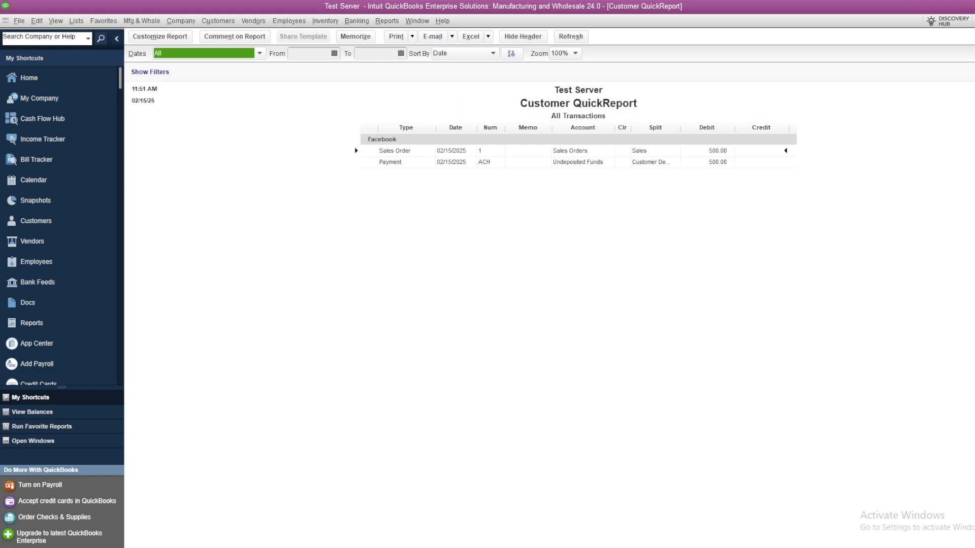
{"action": "left_click", "coordinate": [273, 233]}
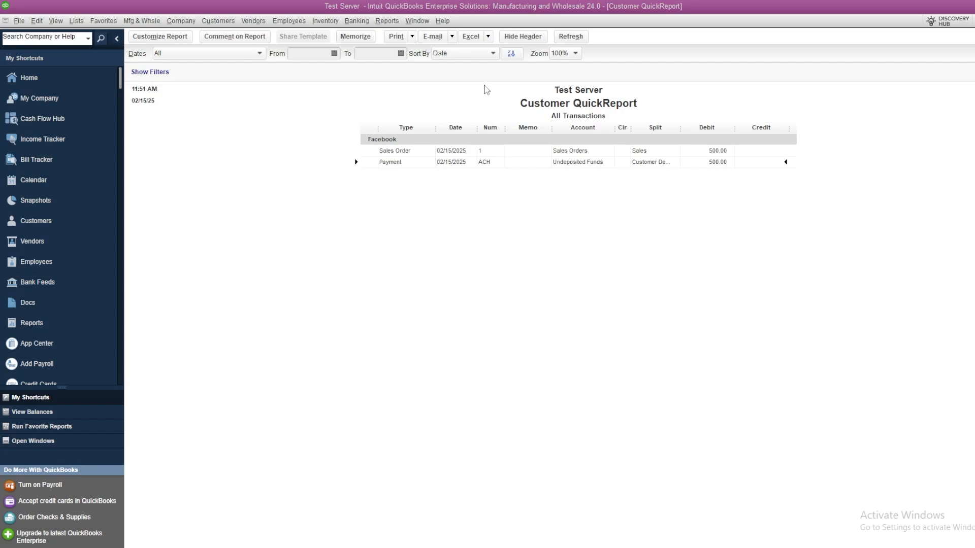
- Run the standard Balance Sheet report and examine the Customer Deposits and Undeposited Funds balances
{"action": "left_click", "coordinate": [388, 21]}
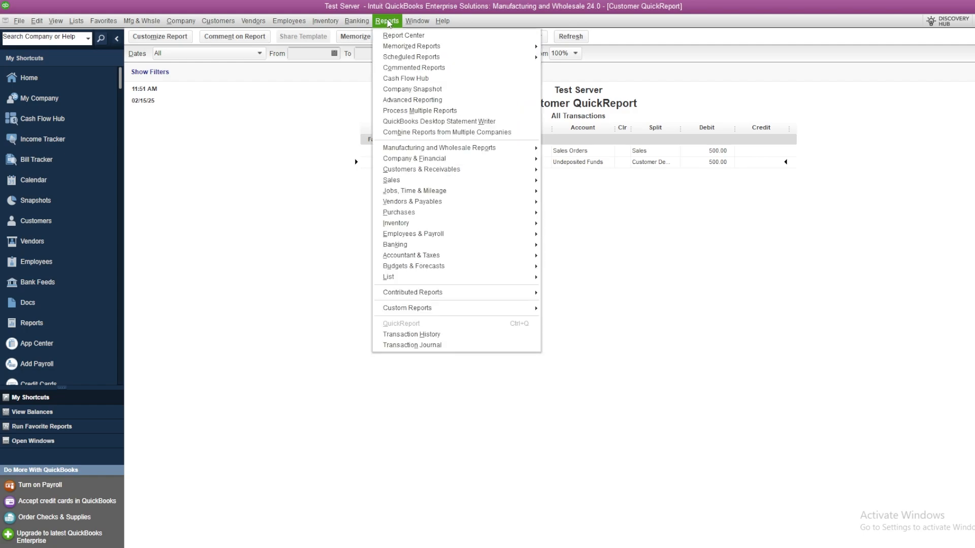
{"action": "mouse_move", "coordinate": [455, 161]}
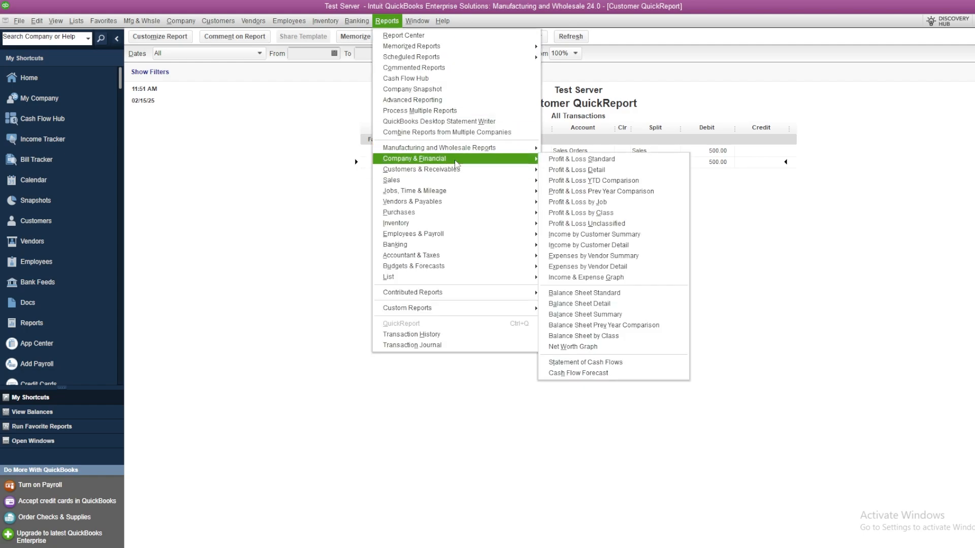
{"action": "left_click", "coordinate": [637, 292]}
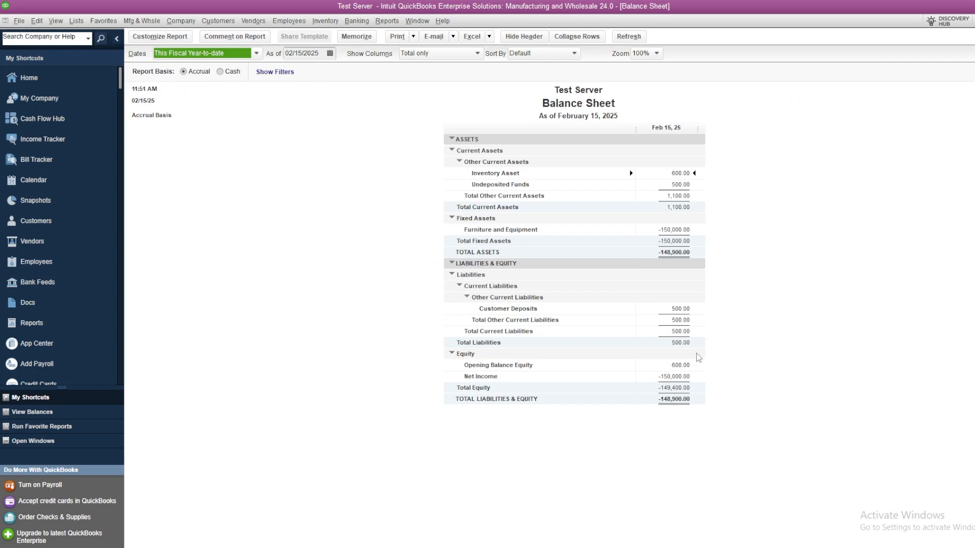
{"action": "left_click", "coordinate": [673, 310]}
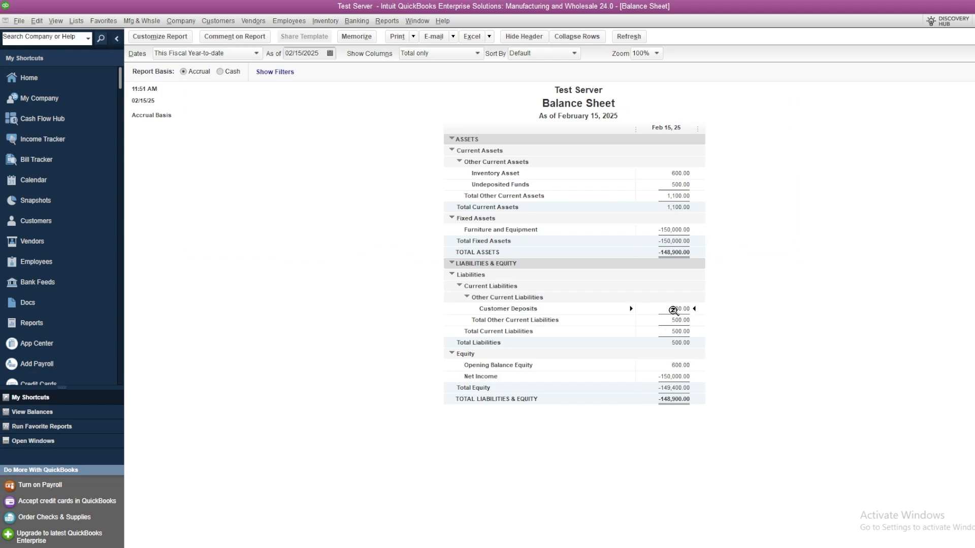
{"action": "left_click", "coordinate": [675, 185]}
{"action": "left_click", "coordinate": [679, 309]}
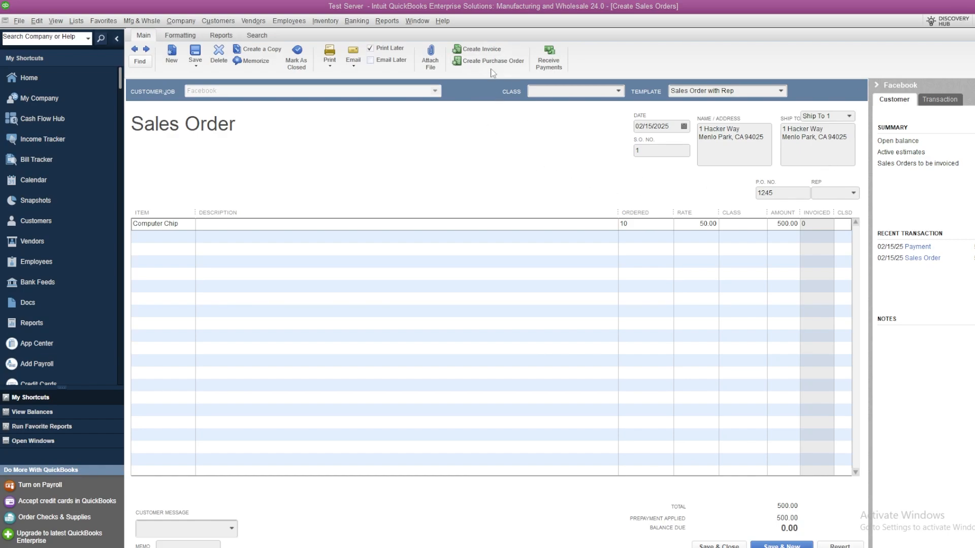
- Create an invoice for all of the Facebook sales order and date it 02/16/2025
{"action": "left_click", "coordinate": [485, 51]}
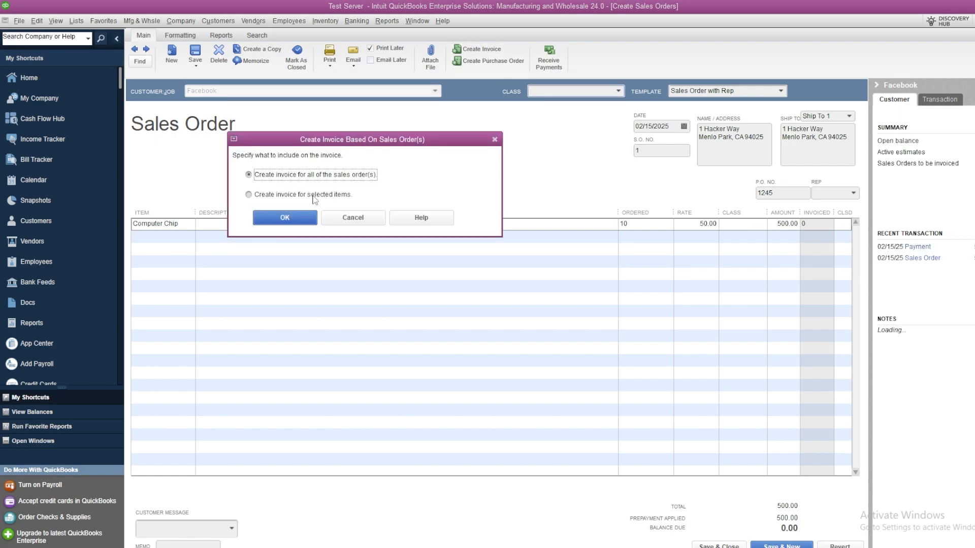
{"action": "left_click", "coordinate": [299, 220]}
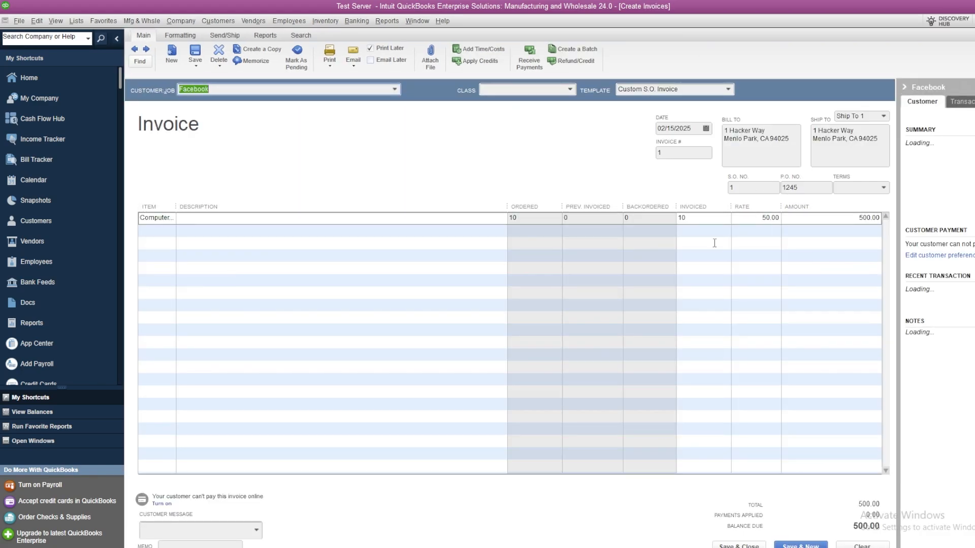
{"action": "left_click", "coordinate": [707, 131]}
{"action": "left_click", "coordinate": [706, 129]}
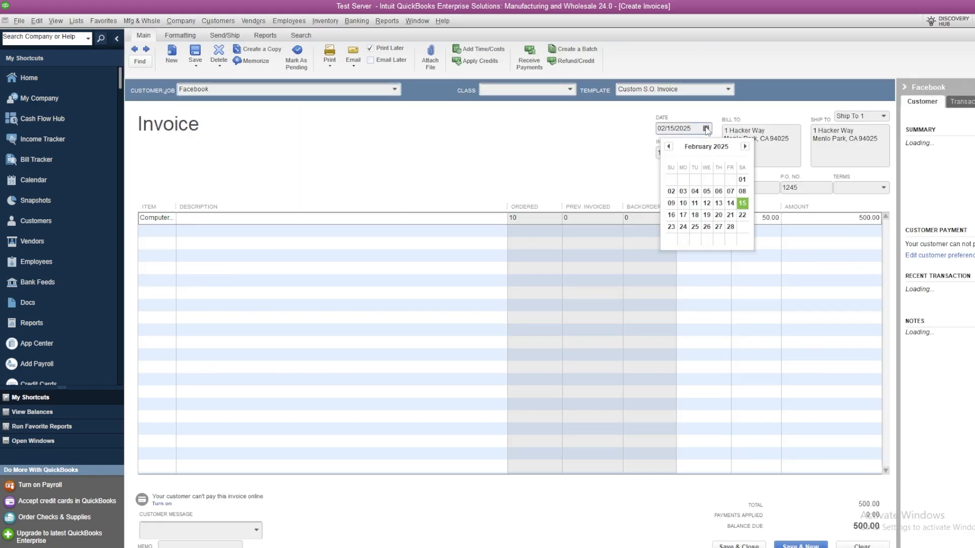
{"action": "left_click", "coordinate": [672, 215]}
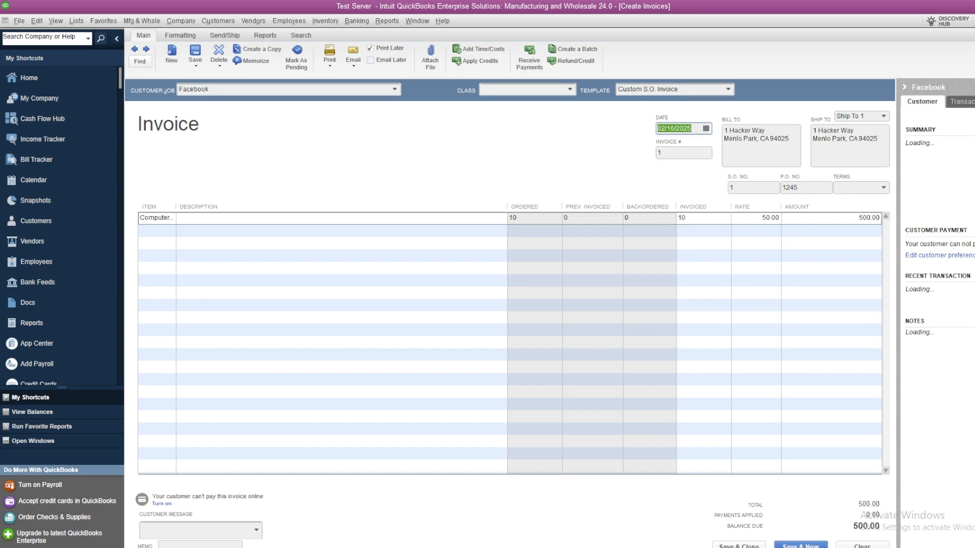
- Save the Facebook invoice, authorizing the closed-period change with the closing date password
{"action": "left_click", "coordinate": [739, 545]}
{"action": "type", "text": "••"}
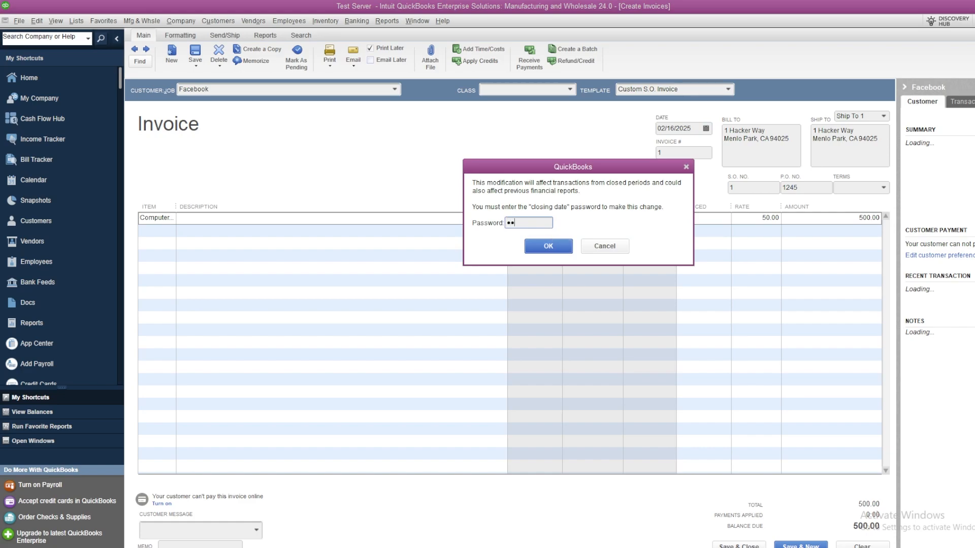
{"action": "type", "text": "•••••"}
{"action": "key", "text": "Return"}
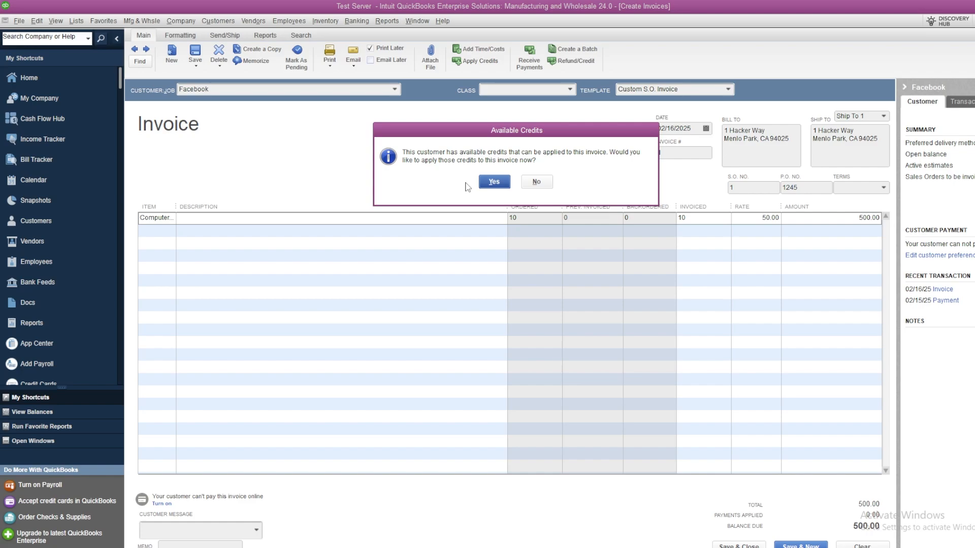
- Apply the 500.00 ACH prepayment credit to the Facebook invoice, acknowledge the general journal entry notice, and save and close the invoice
{"action": "left_click", "coordinate": [489, 185]}
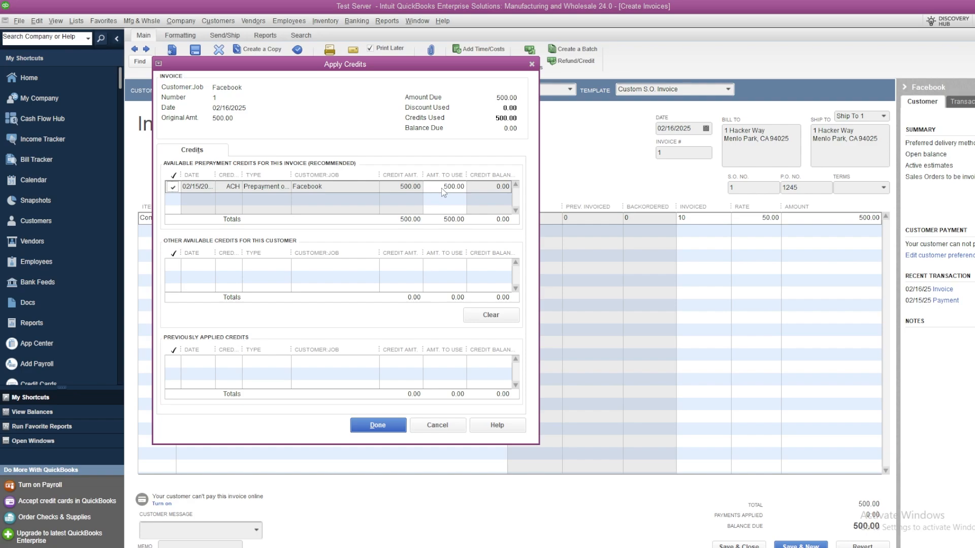
{"action": "left_click", "coordinate": [396, 430]}
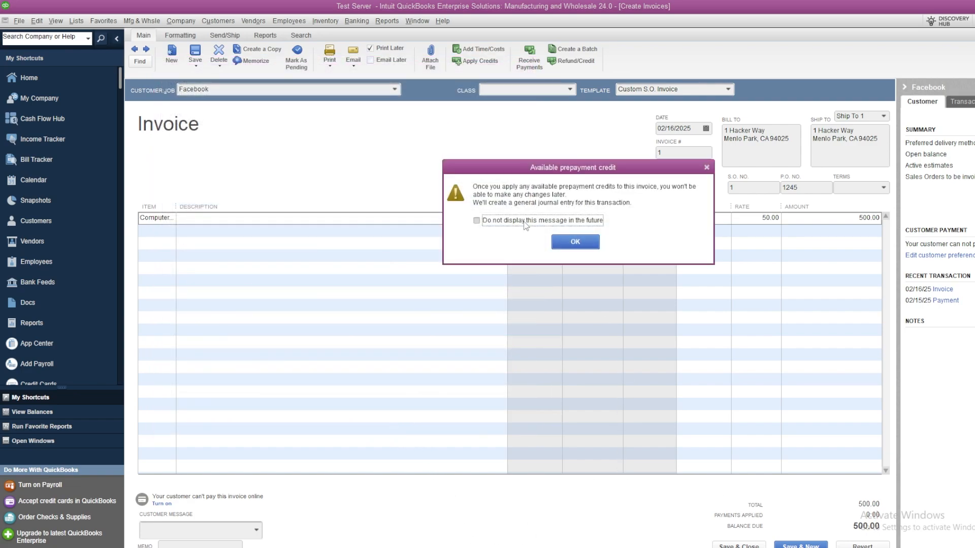
{"action": "left_click", "coordinate": [577, 242]}
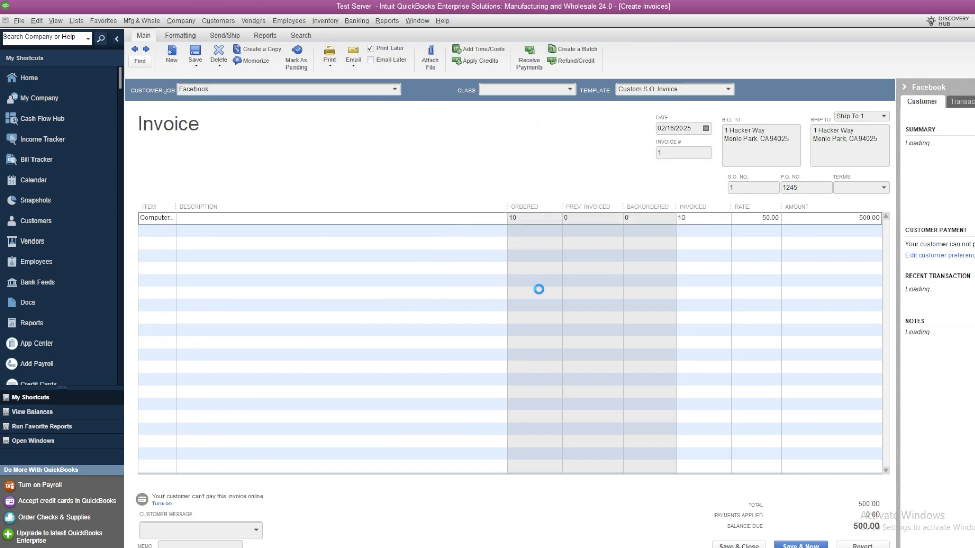
{"action": "left_click", "coordinate": [739, 546]}
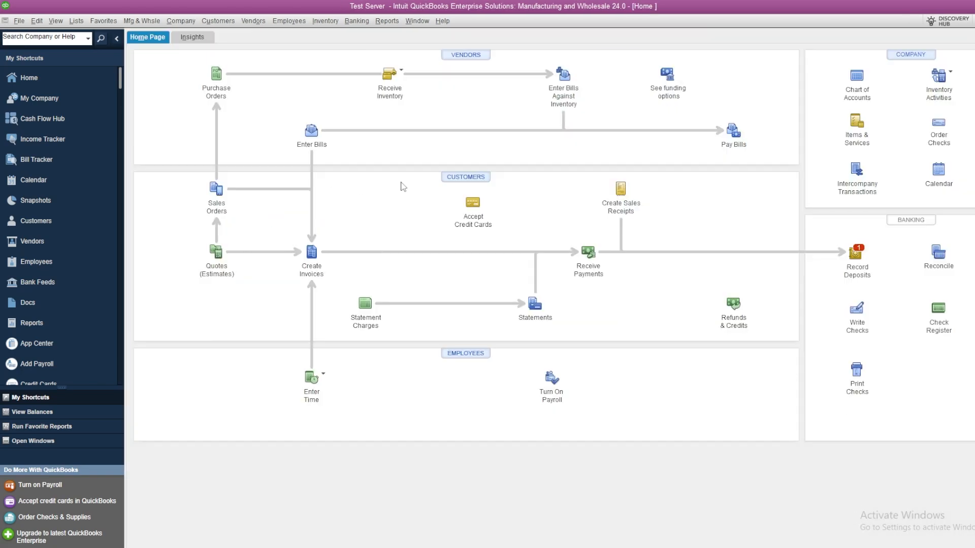
- Reopen the saved Facebook invoice and check its payment status and applied payments
{"action": "left_click", "coordinate": [311, 253]}
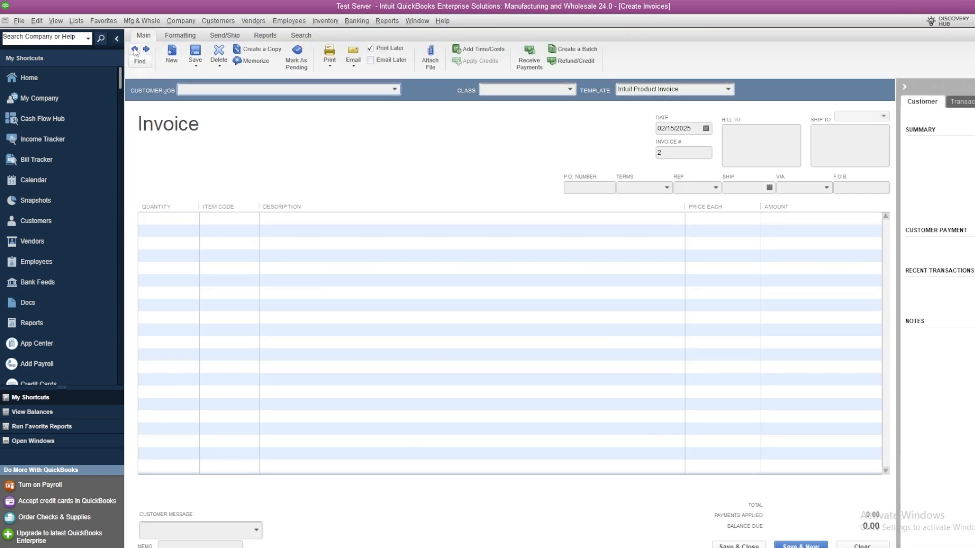
{"action": "left_click", "coordinate": [134, 49]}
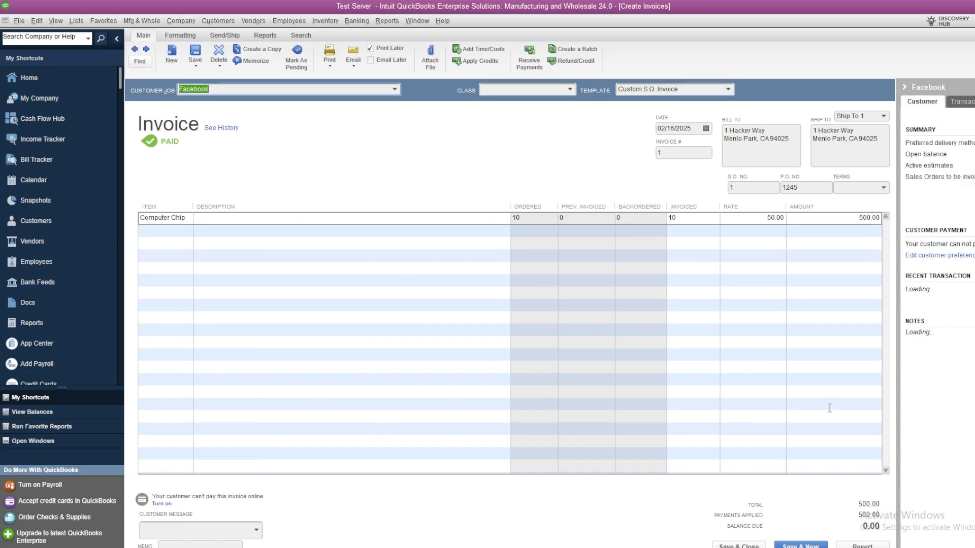
- Run the standard Balance Sheet and drill into the Accounts Receivable balance to examine its underlying transaction
{"action": "left_click", "coordinate": [387, 21]}
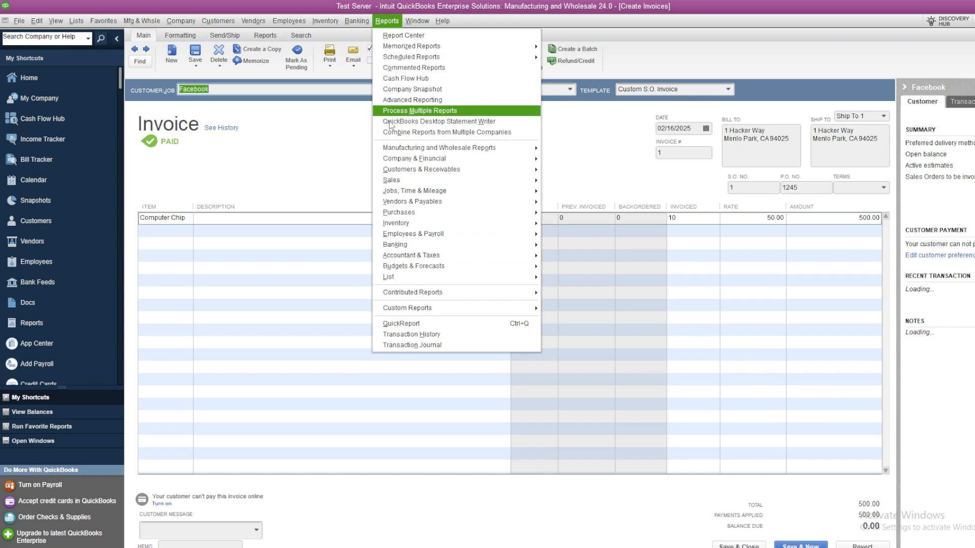
{"action": "mouse_move", "coordinate": [425, 167]}
{"action": "left_click", "coordinate": [607, 292]}
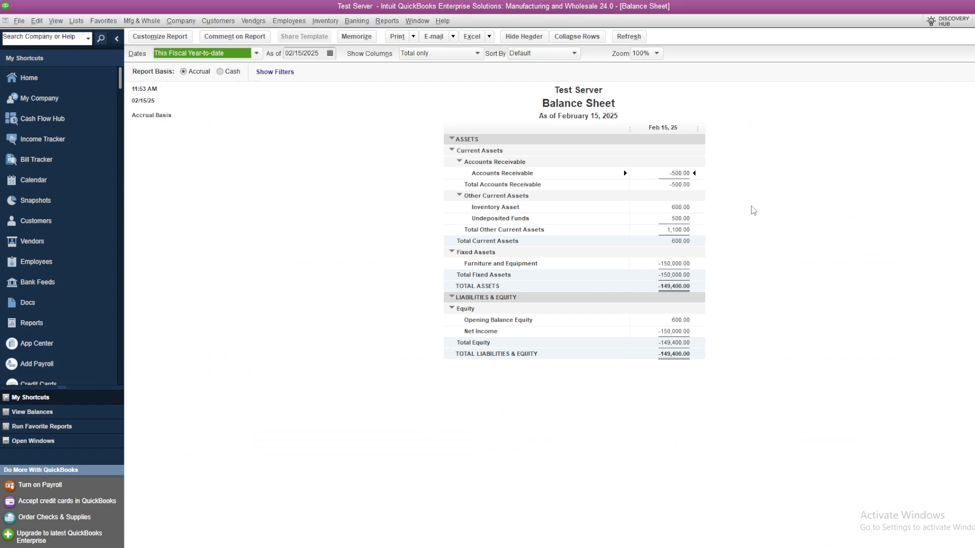
{"action": "left_click", "coordinate": [679, 173]}
{"action": "double_click", "coordinate": [679, 173]}
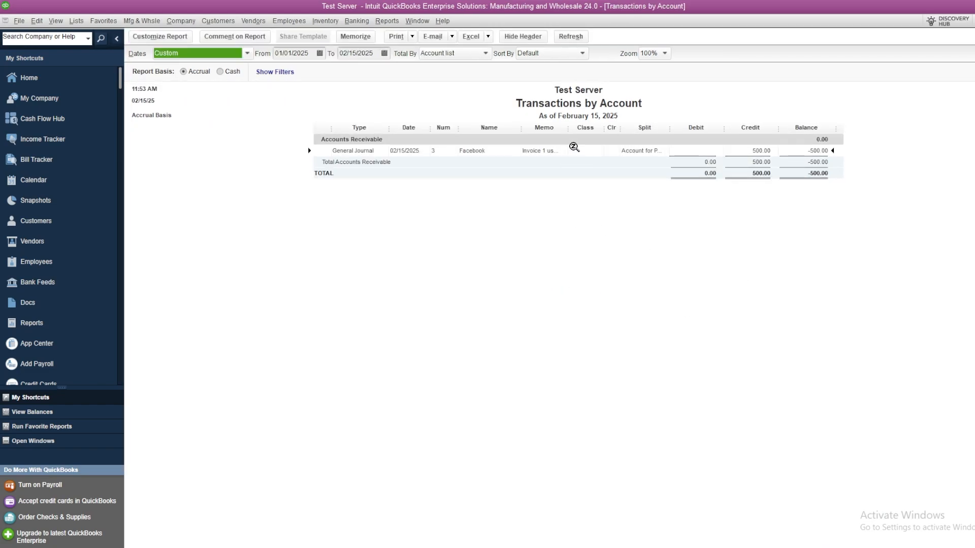
{"action": "key", "text": "Escape"}
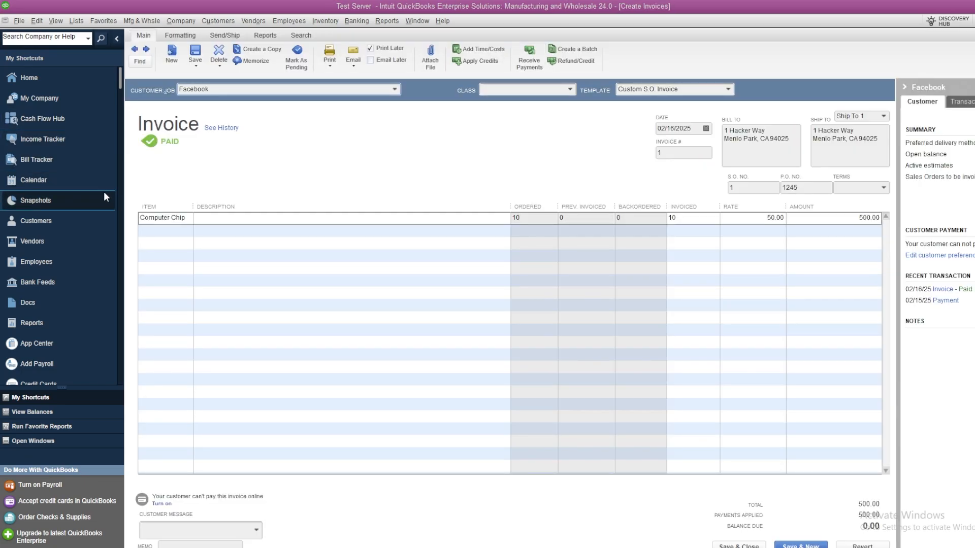
- Return to the open Balance Sheet, report as of 02/16/2025, and examine the Undeposited Funds balance
{"action": "left_click", "coordinate": [416, 22]}
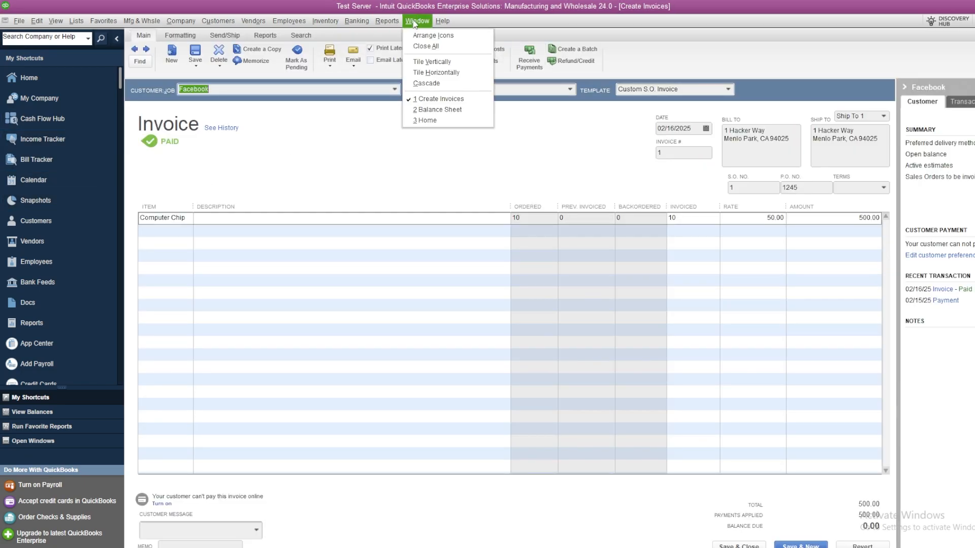
{"action": "left_click", "coordinate": [424, 110]}
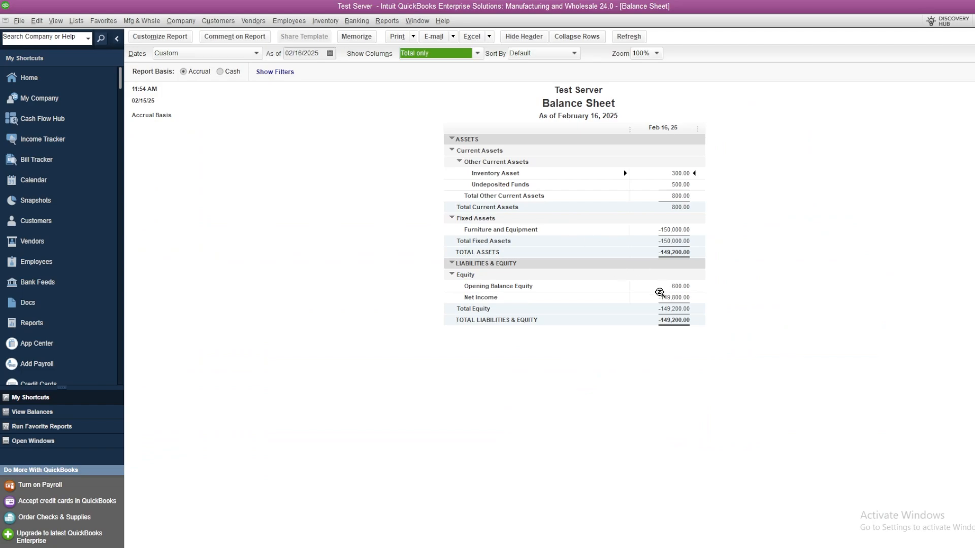
{"action": "left_click", "coordinate": [677, 185]}
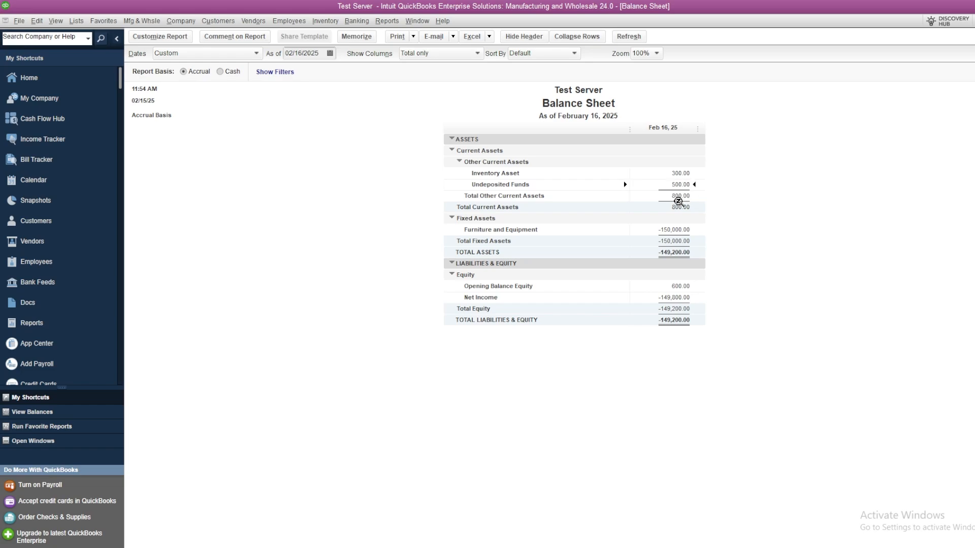
- Run the standard Profit & Loss report through 02/16/2025 and examine sales and cost of goods sold
{"action": "left_click", "coordinate": [387, 21]}
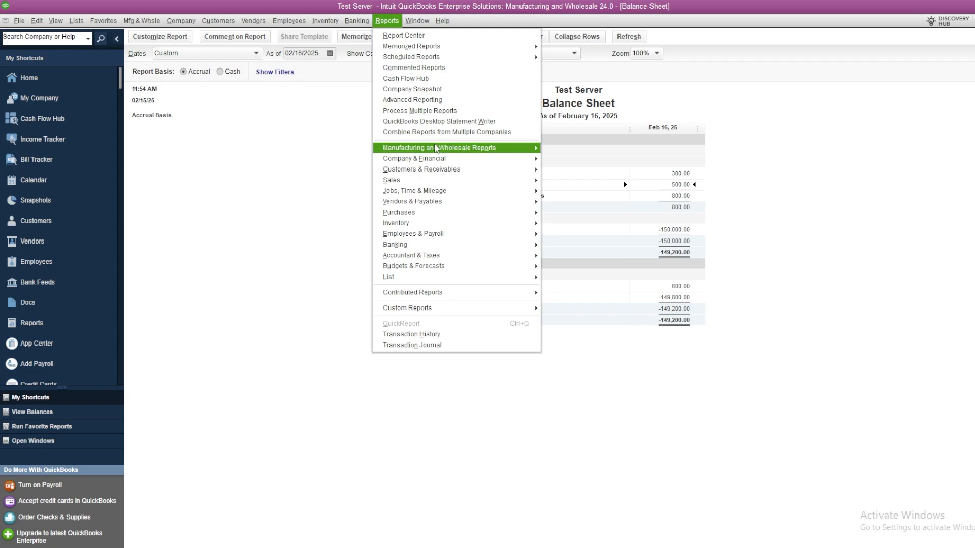
{"action": "mouse_move", "coordinate": [436, 160]}
{"action": "left_click", "coordinate": [572, 160]}
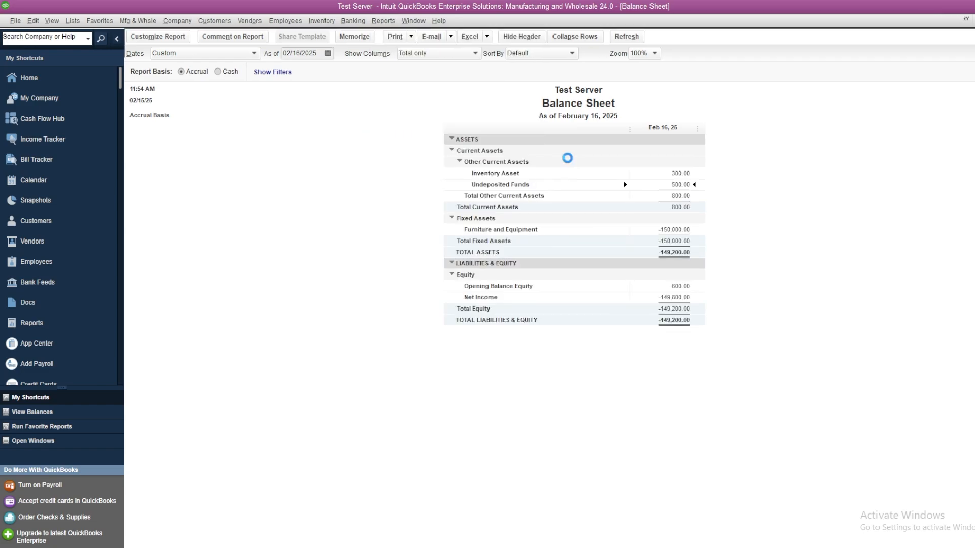
{"action": "left_click", "coordinate": [398, 53]}
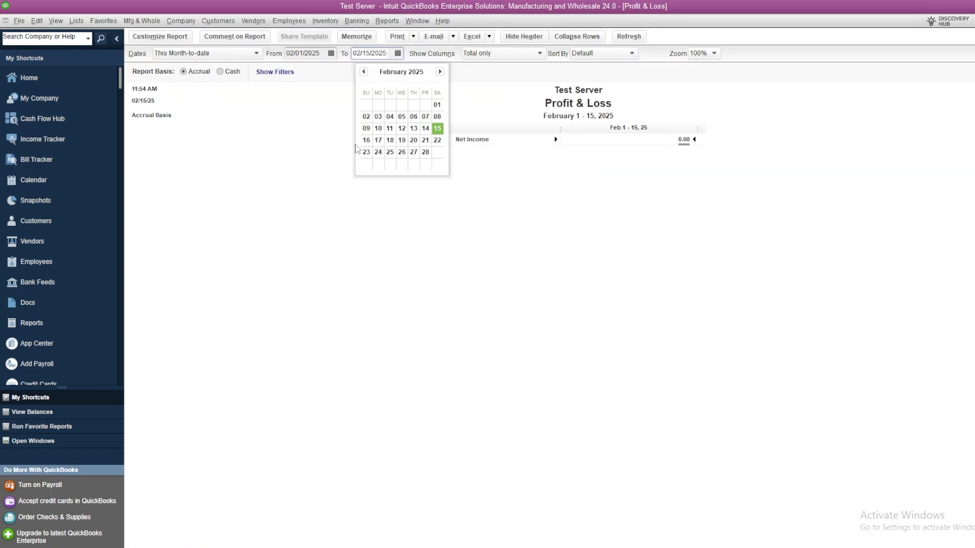
{"action": "left_click", "coordinate": [368, 141]}
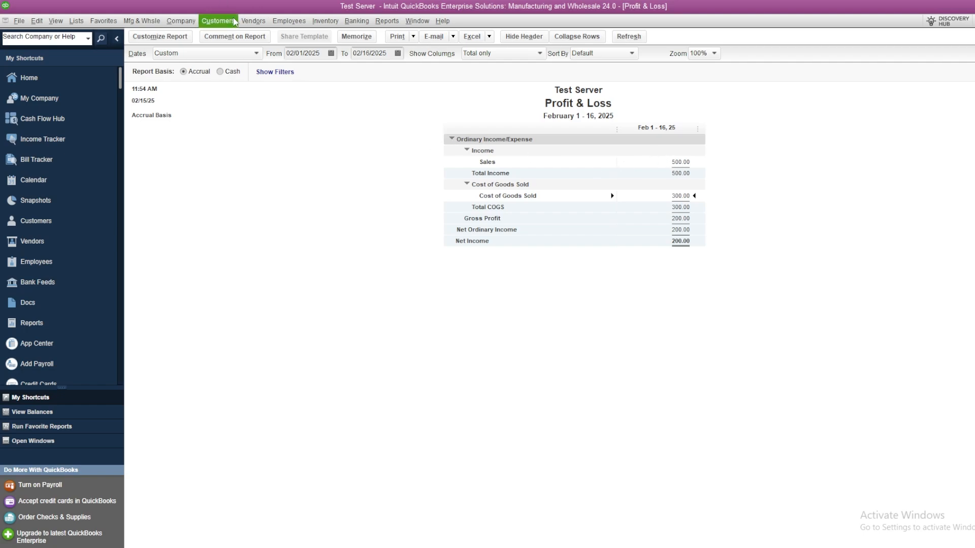
- Browse back through the general journal entries and examine those generated for the Facebook prepayment credit on invoice 1
{"action": "left_click", "coordinate": [188, 24]}
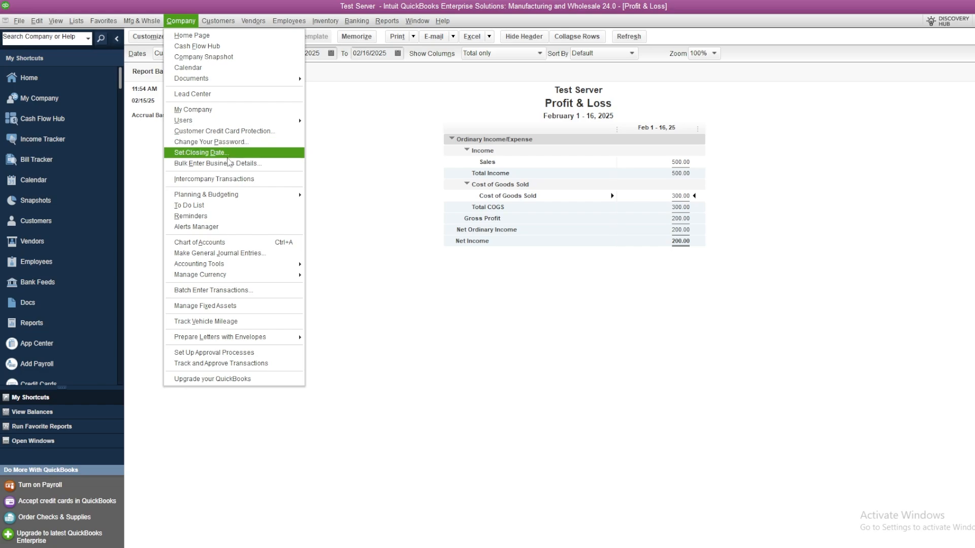
{"action": "left_click", "coordinate": [220, 253]}
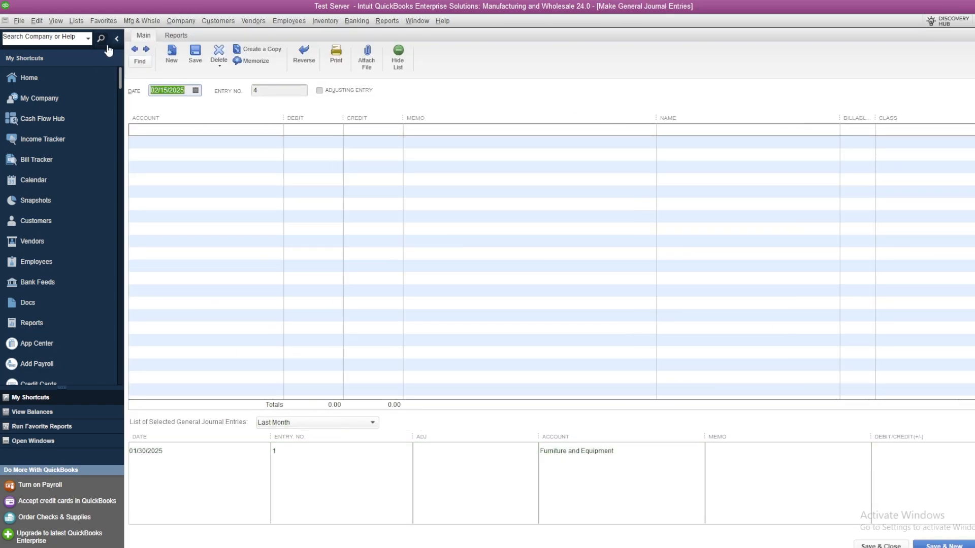
{"action": "left_click", "coordinate": [134, 49]}
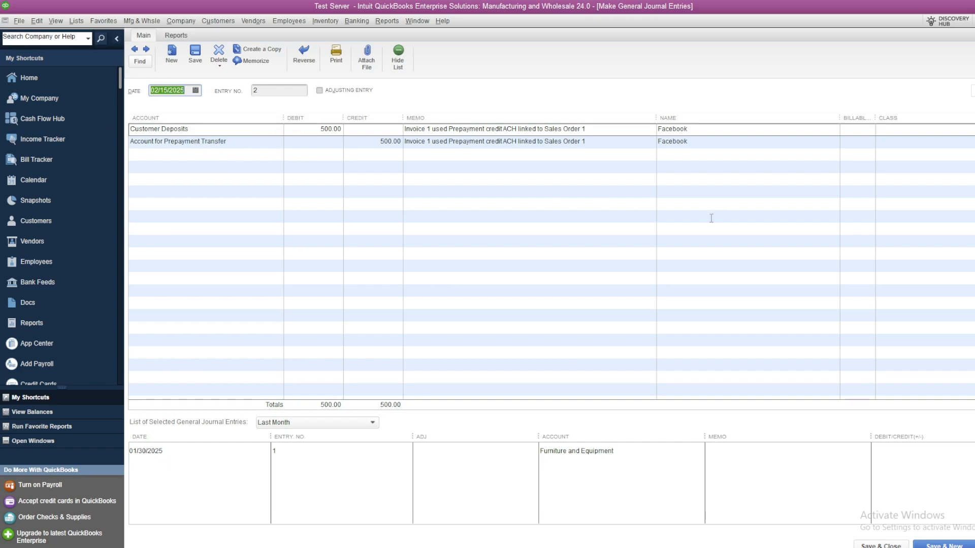
{"action": "left_click", "coordinate": [136, 142]}
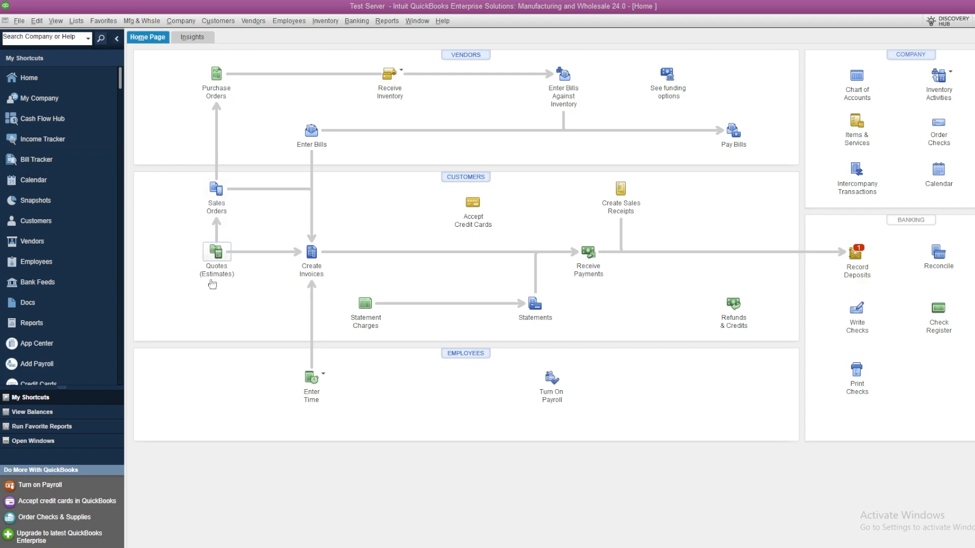
- Open the fully invoiced Facebook sales order and create a copy of it
{"action": "left_click", "coordinate": [217, 188]}
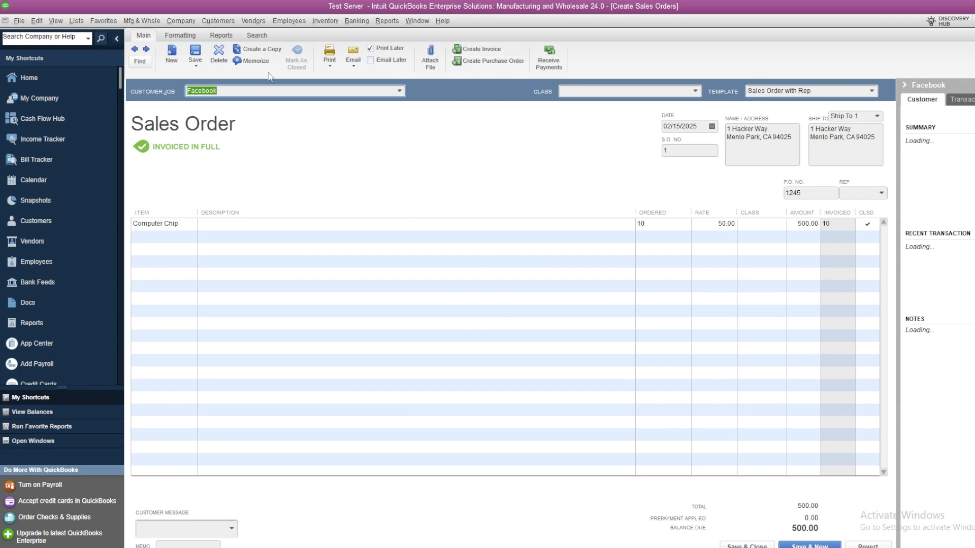
{"action": "left_click", "coordinate": [266, 50]}
{"action": "left_click", "coordinate": [517, 216]}
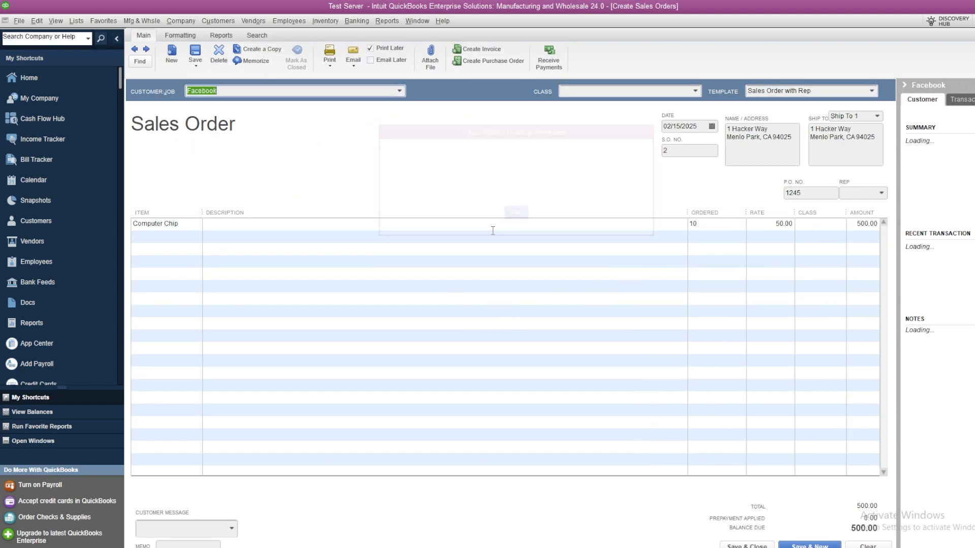
- Date the copied sales order 02/14/2025, set the Computer Chip ordered quantity to 7, and save the order
{"action": "left_click", "coordinate": [712, 126]}
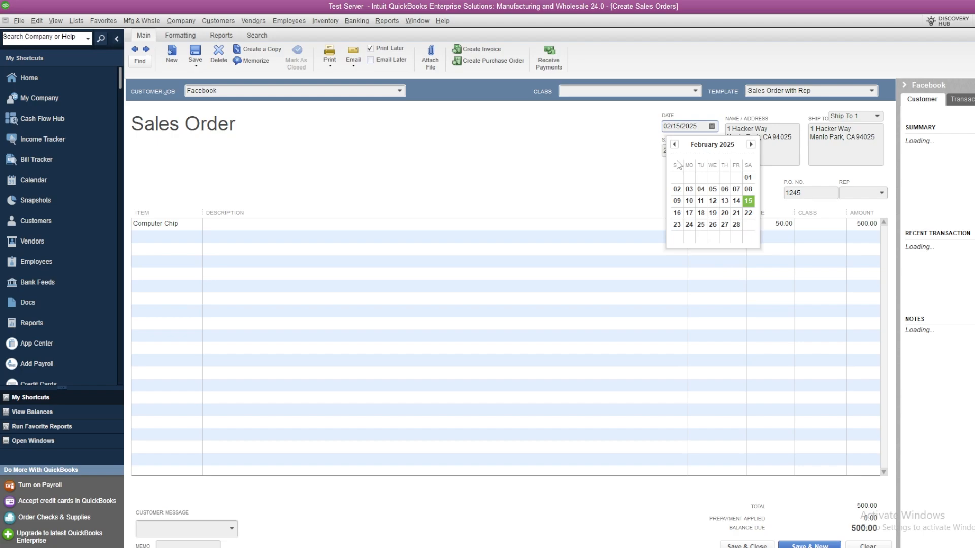
{"action": "left_click", "coordinate": [736, 201]}
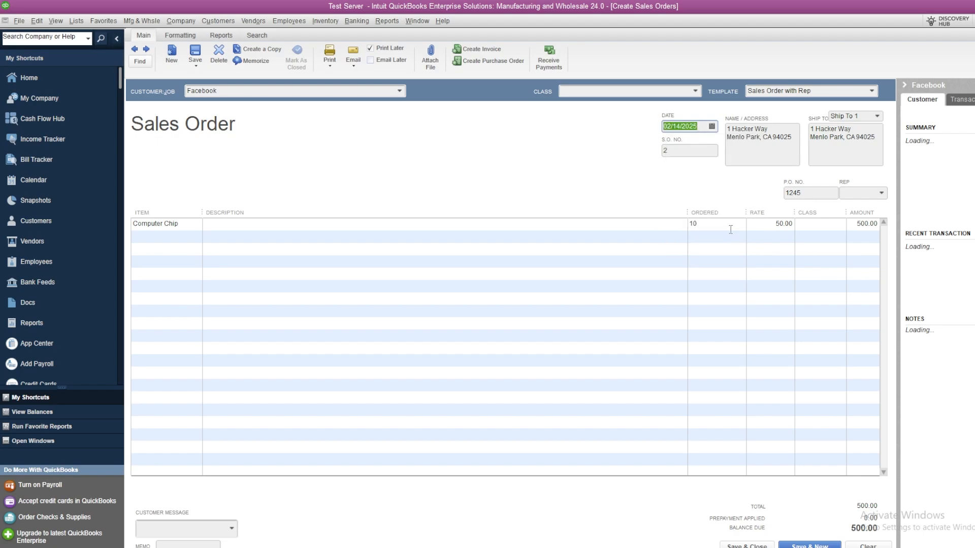
{"action": "left_click", "coordinate": [736, 221]}
{"action": "type", "text": "7"}
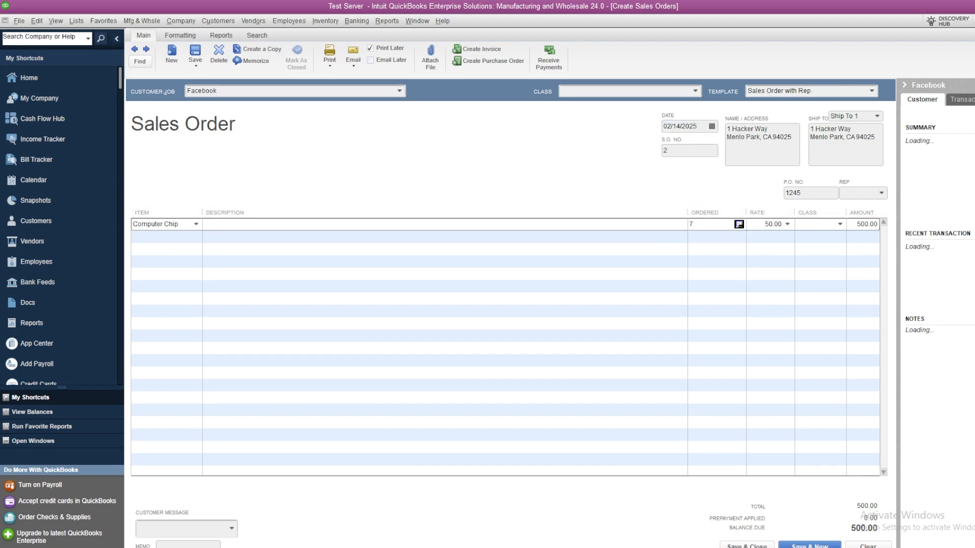
{"action": "left_click", "coordinate": [196, 54]}
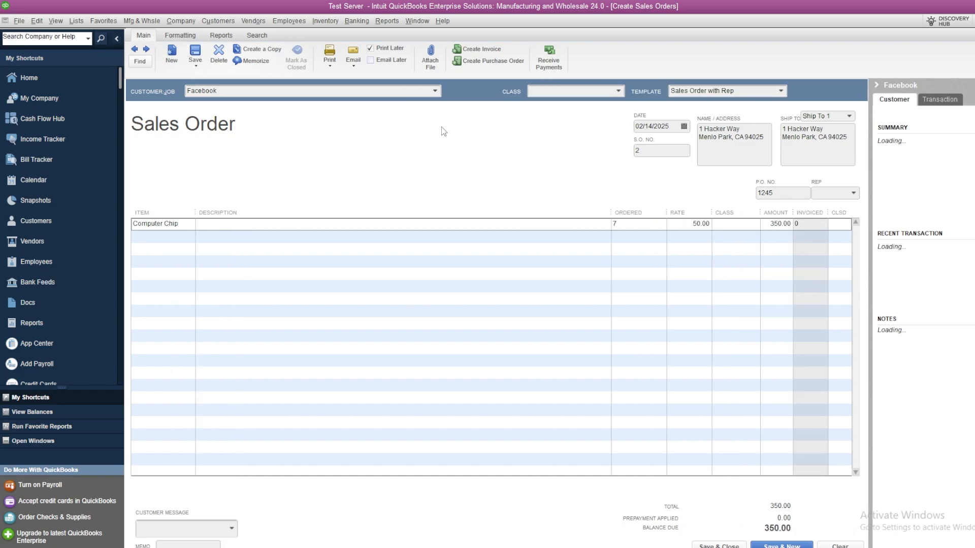
- Start a customer payment from Facebook and mark it as a prepayment on a sales order
{"action": "left_click", "coordinate": [549, 55]}
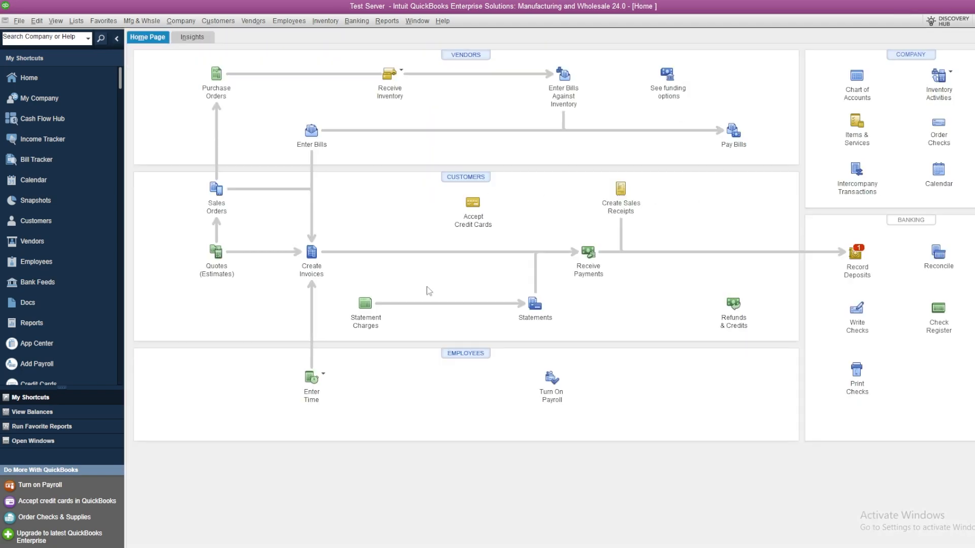
{"action": "left_click", "coordinate": [596, 256]}
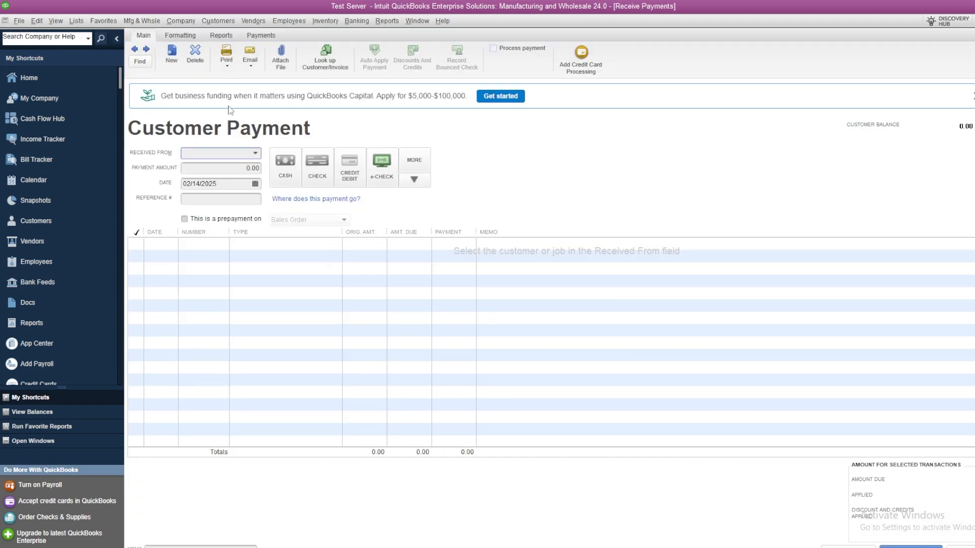
{"action": "type", "text": "Facebook"}
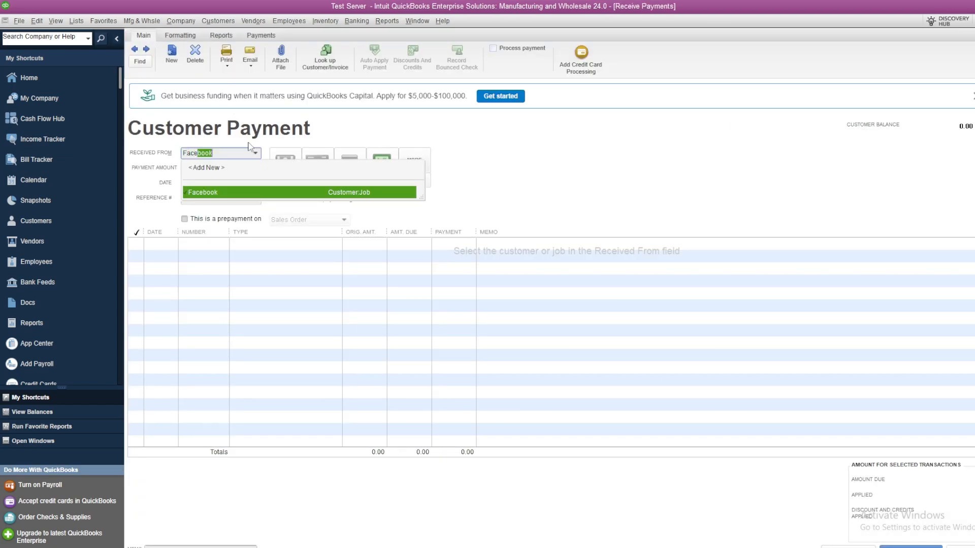
{"action": "left_click", "coordinate": [199, 192]}
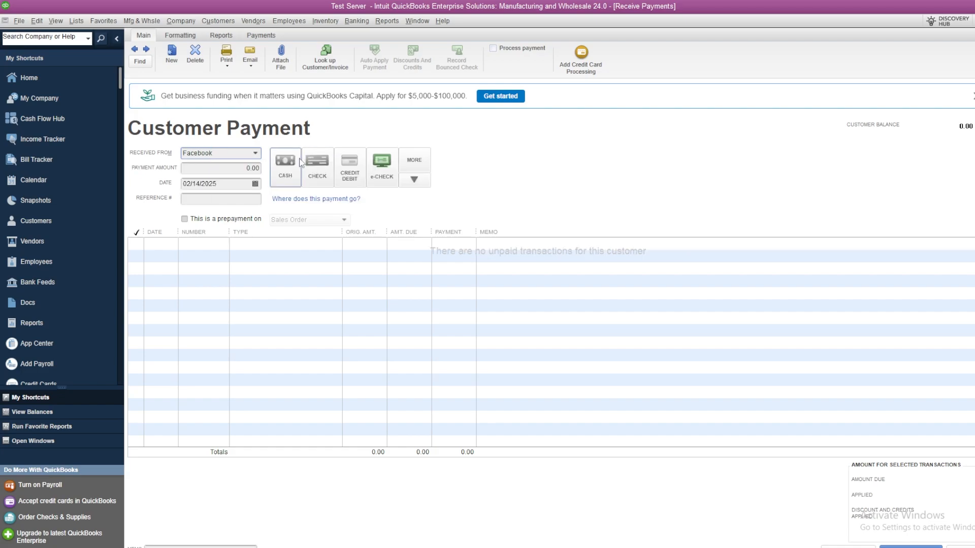
{"action": "left_click", "coordinate": [185, 219]}
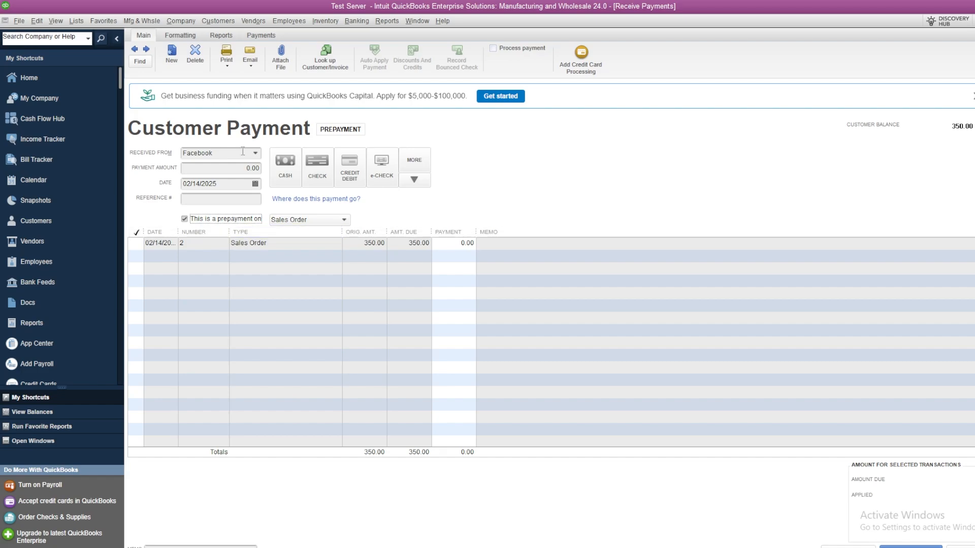
- Set the Facebook prepayment amount to 175.00 and enter ACH as its reference
{"action": "left_click", "coordinate": [220, 168]}
{"action": "type", "text": "175"}
{"action": "key", "text": "Tab"}
{"action": "left_click", "coordinate": [213, 199]}
{"action": "type", "text": "ACH"}
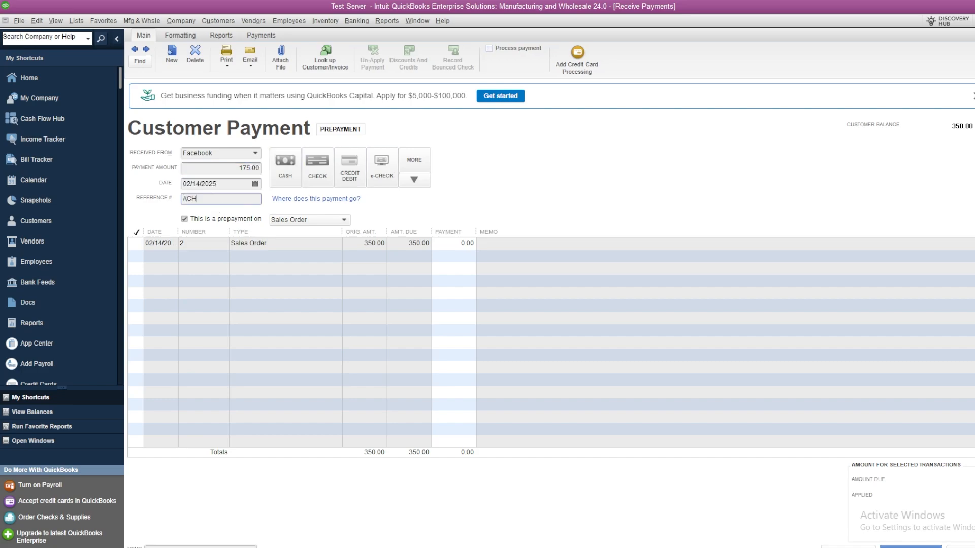
- Set the prepayment method to e-Check, apply it to the Facebook sales order, and save and close using the closing date password
{"action": "left_click", "coordinate": [382, 164]}
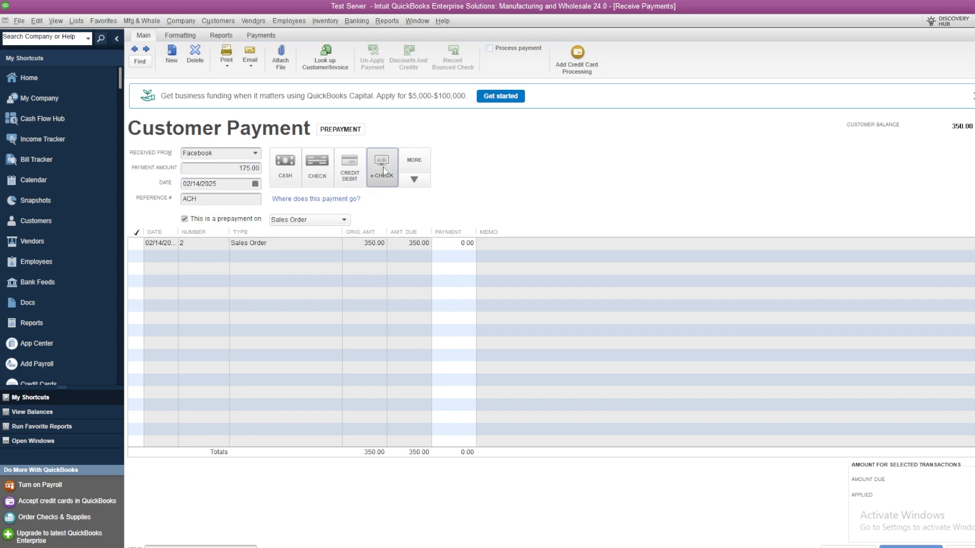
{"action": "left_click", "coordinate": [137, 244]}
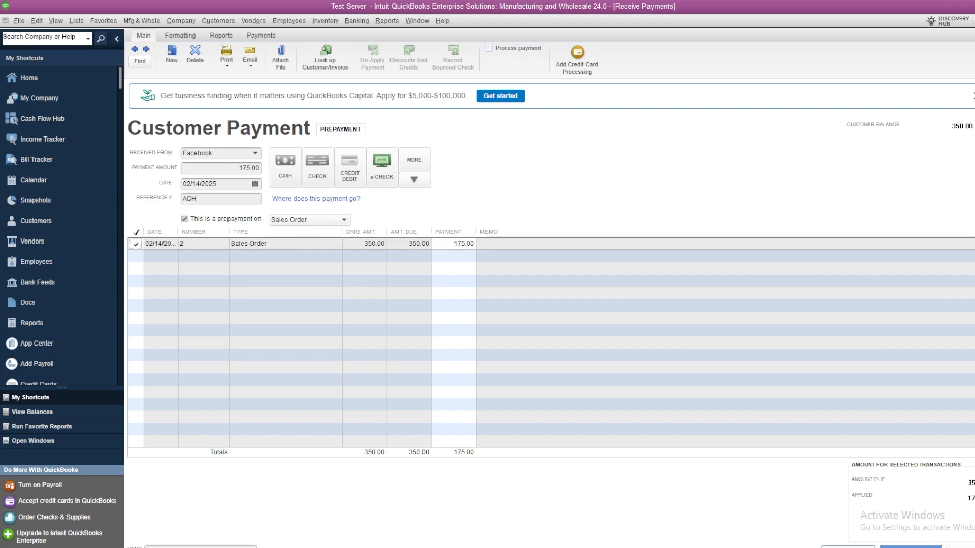
{"action": "left_click", "coordinate": [848, 547]}
{"action": "type", "text": "•••"}
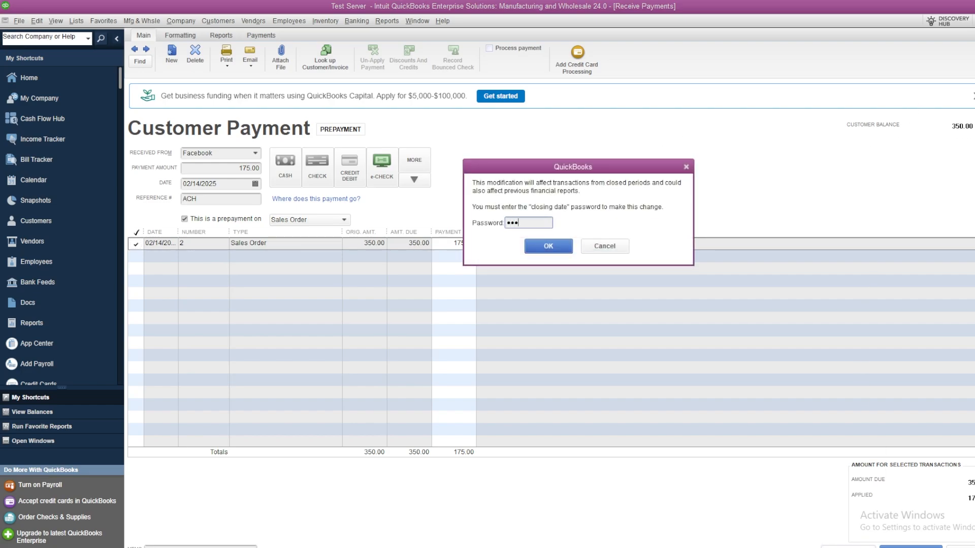
{"action": "type", "text": "•••"}
{"action": "key", "text": "Return"}
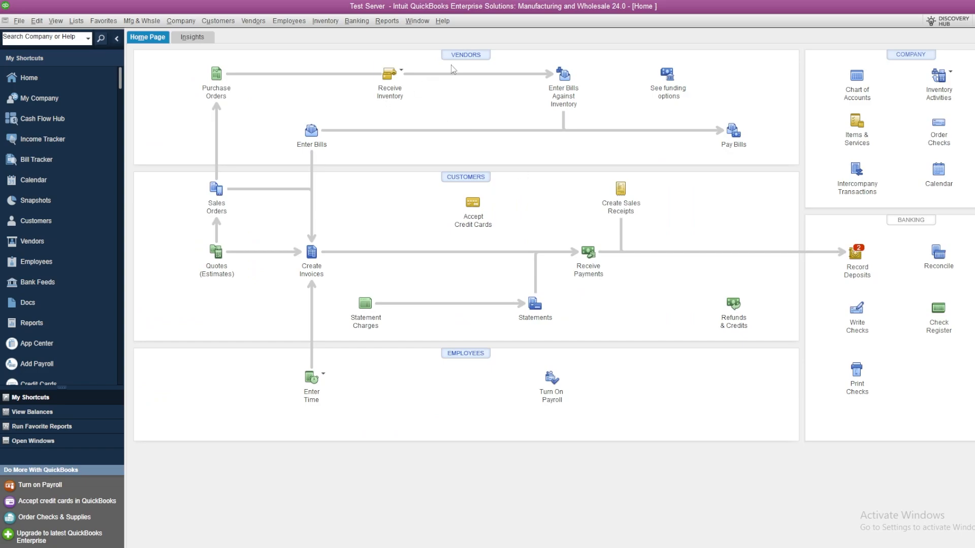
- Run the Balance Sheet as of 02/14/2025, check the Customer Deposits and Undeposited Funds balances, and close the report
{"action": "left_click", "coordinate": [398, 20]}
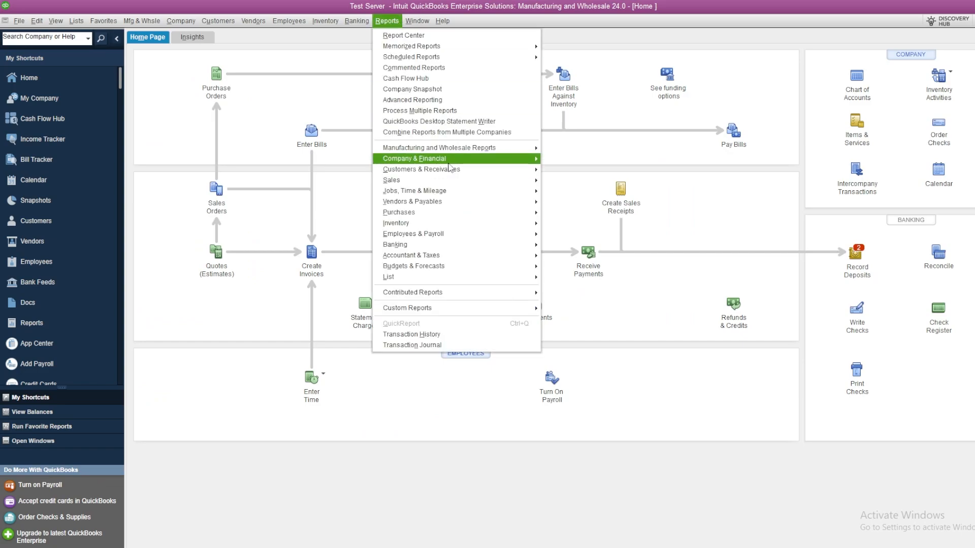
{"action": "mouse_move", "coordinate": [447, 160]}
{"action": "left_click", "coordinate": [584, 293]}
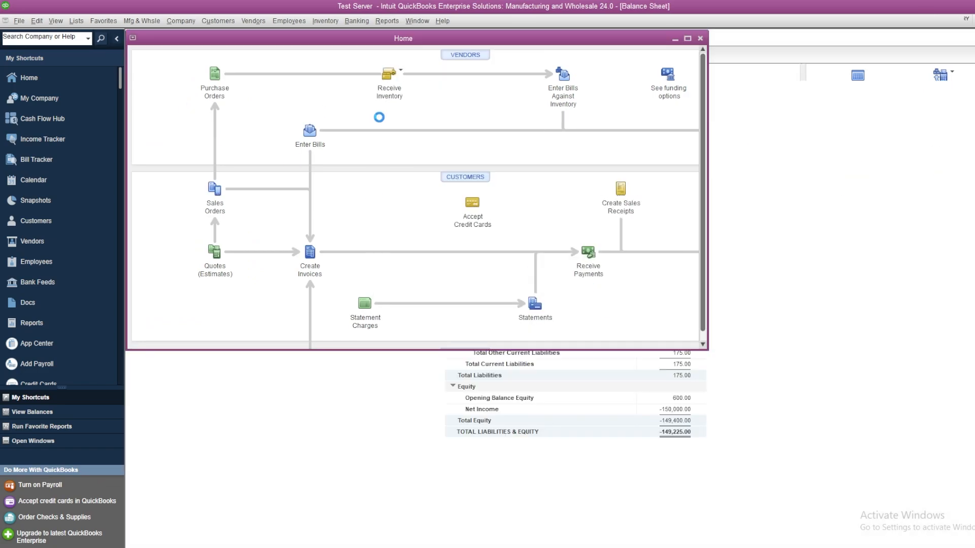
{"action": "left_click", "coordinate": [302, 53]}
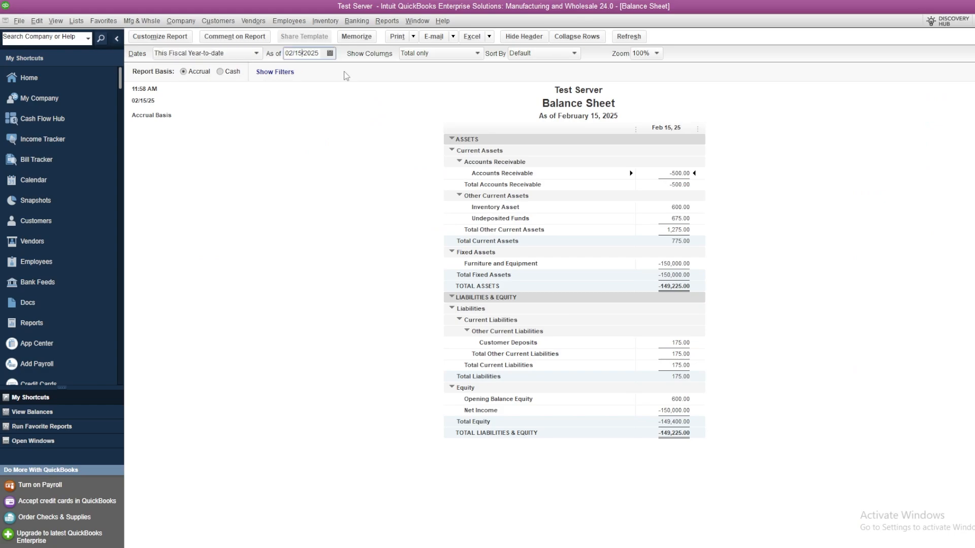
{"action": "key", "text": "minus"}
{"action": "key", "text": "Tab"}
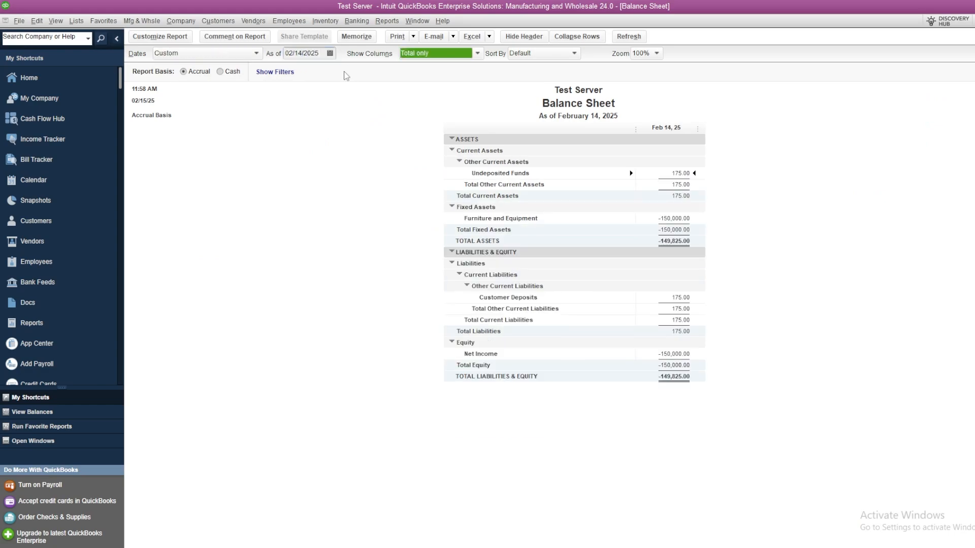
{"action": "left_click", "coordinate": [680, 300]}
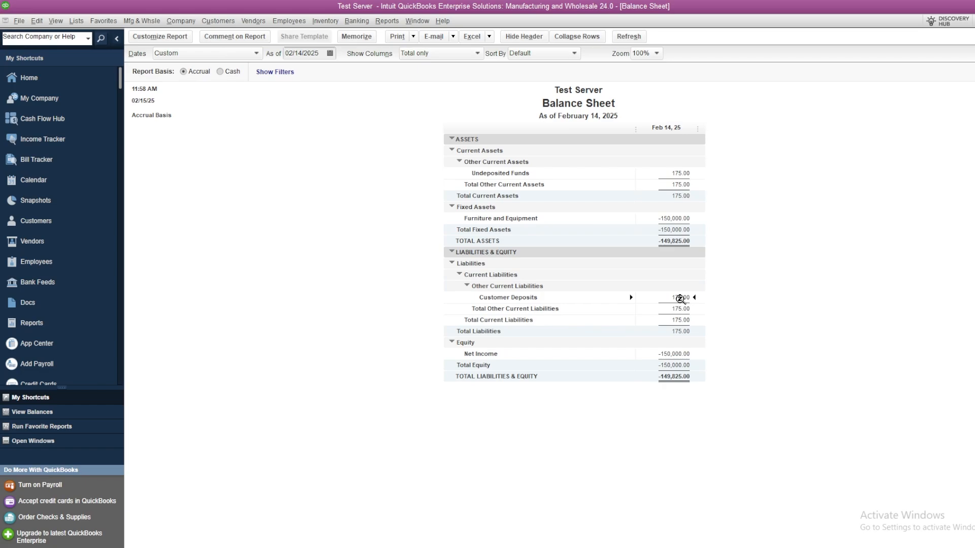
{"action": "left_click", "coordinate": [670, 176]}
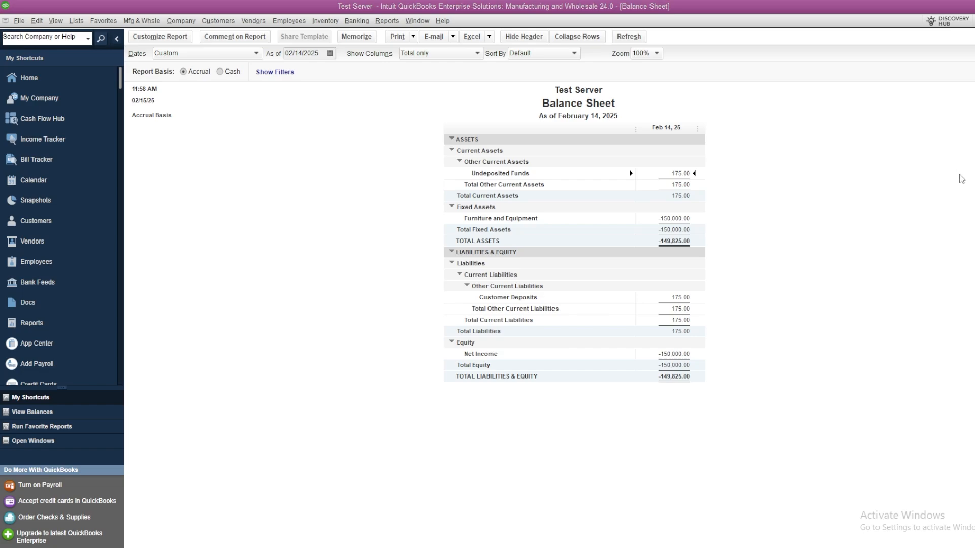
{"action": "left_click", "coordinate": [974, 20]}
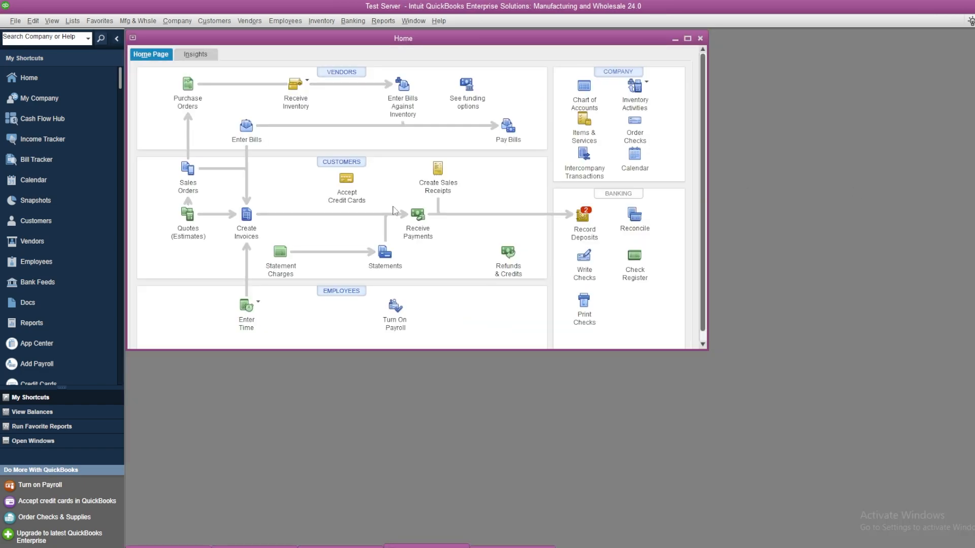
- Open the Facebook sales order dated 02/14/2025 and create an invoice for all of it
{"action": "left_click", "coordinate": [687, 38]}
{"action": "left_click", "coordinate": [222, 192]}
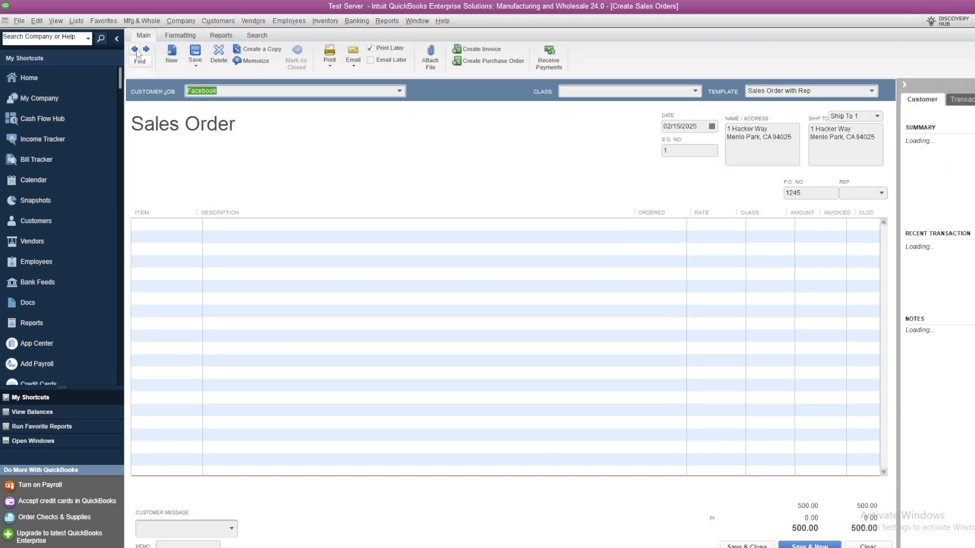
{"action": "left_click", "coordinate": [135, 49]}
{"action": "left_click", "coordinate": [135, 49]}
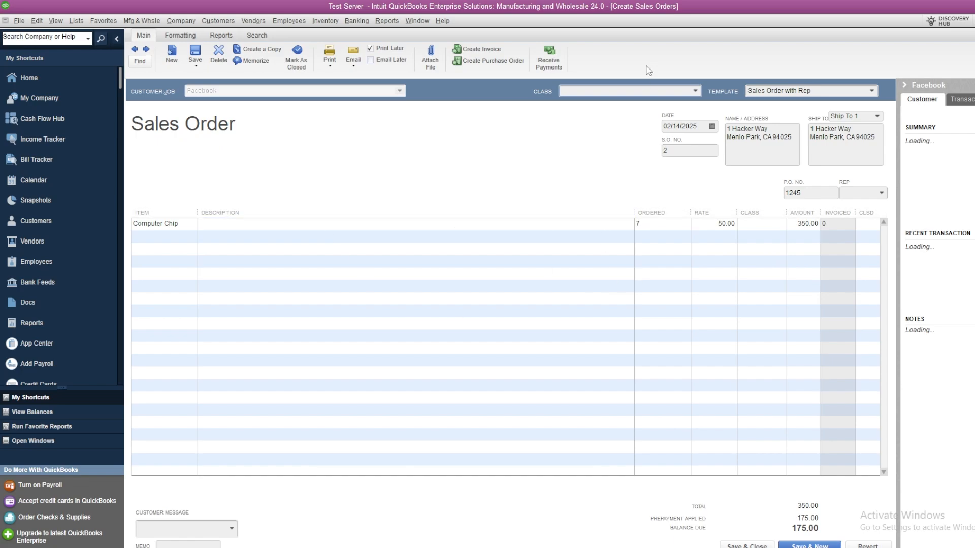
{"action": "left_click", "coordinate": [491, 50]}
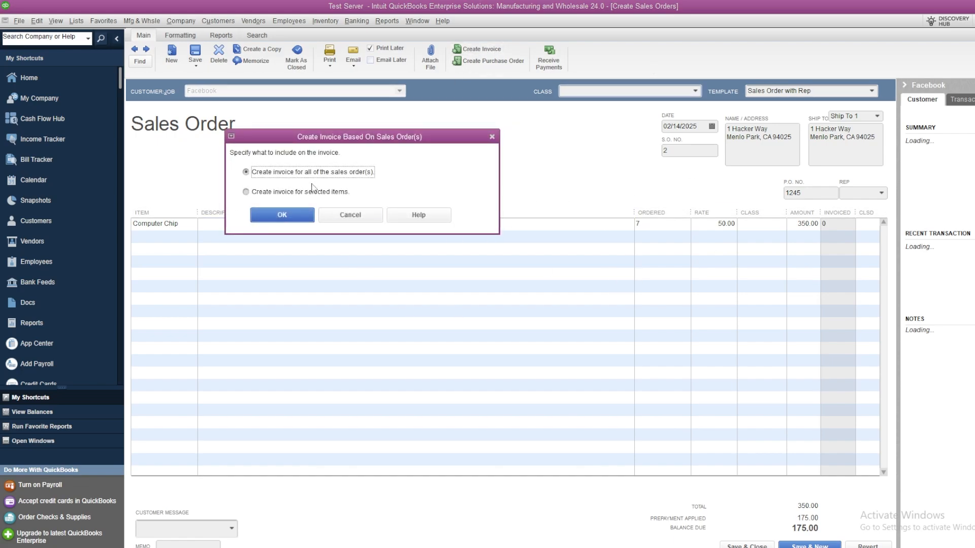
{"action": "left_click", "coordinate": [280, 215]}
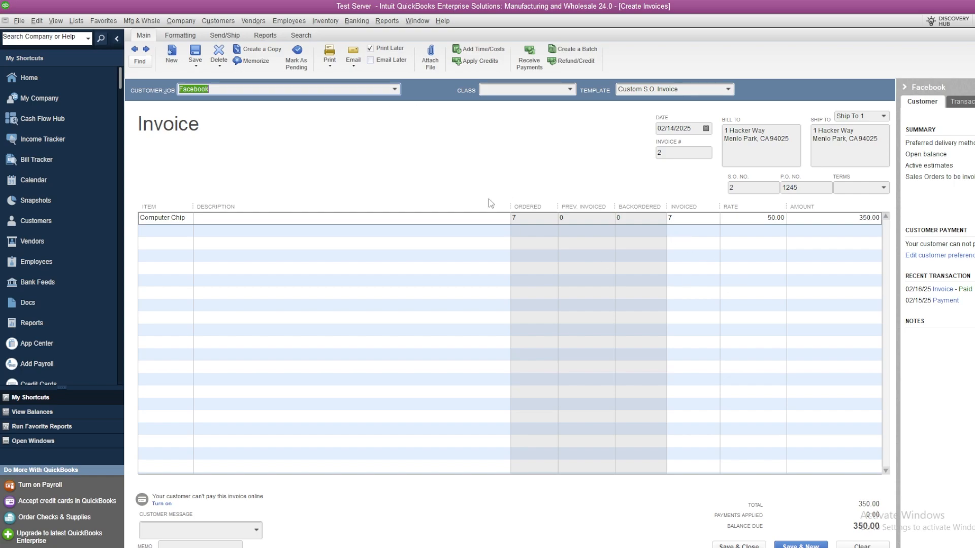
- Save the Facebook invoice with the closing date password, decline applying the available credits, and close it
{"action": "left_click", "coordinate": [197, 55]}
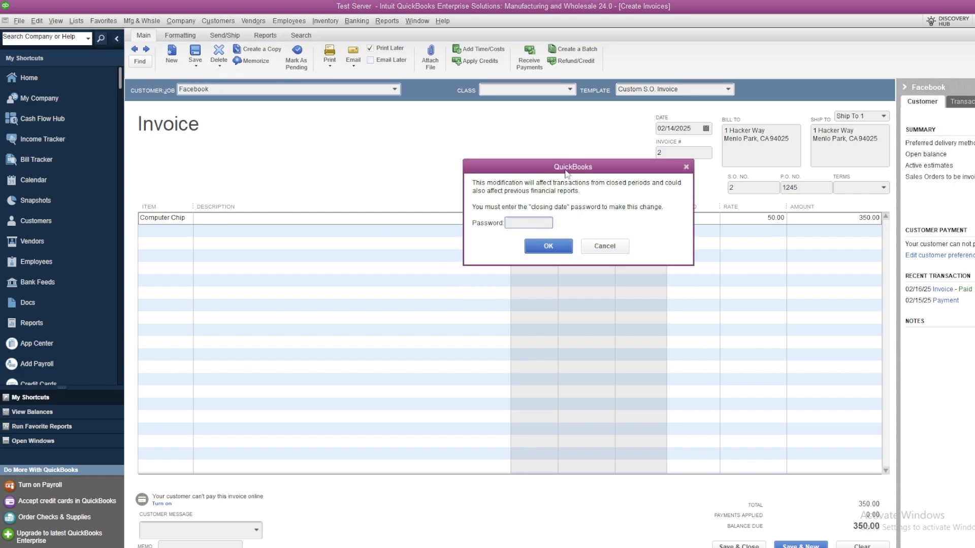
{"action": "type", "text": "••••••"}
{"action": "key", "text": "Return"}
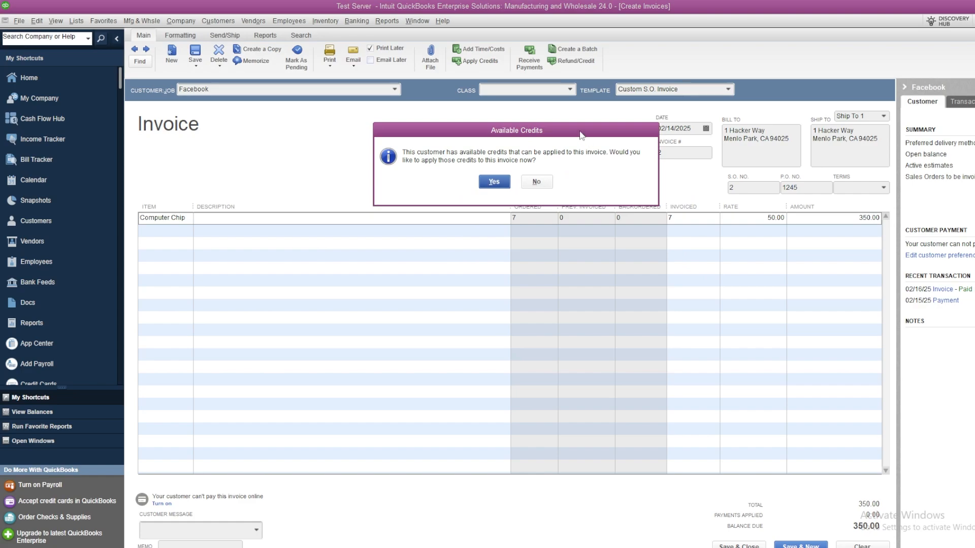
{"action": "left_click", "coordinate": [538, 186]}
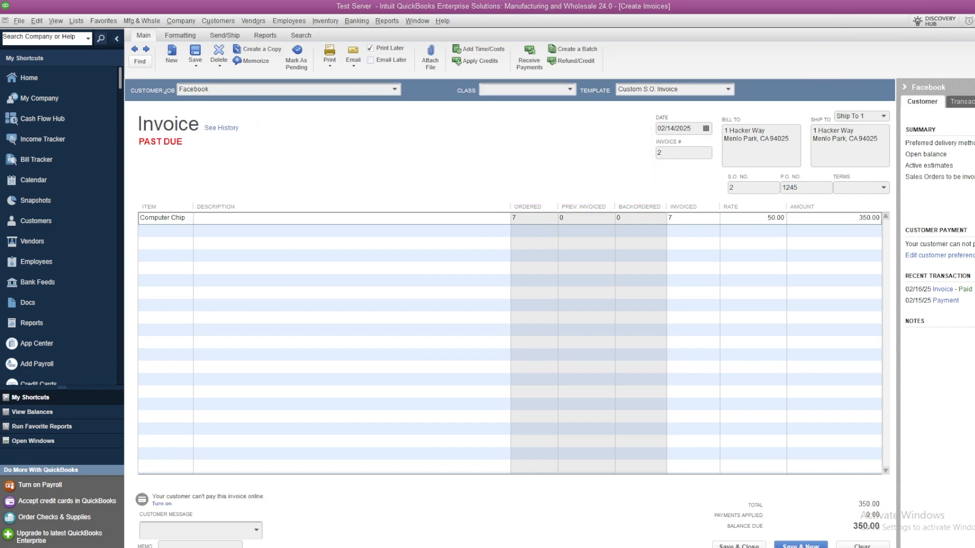
{"action": "key", "text": "Escape"}
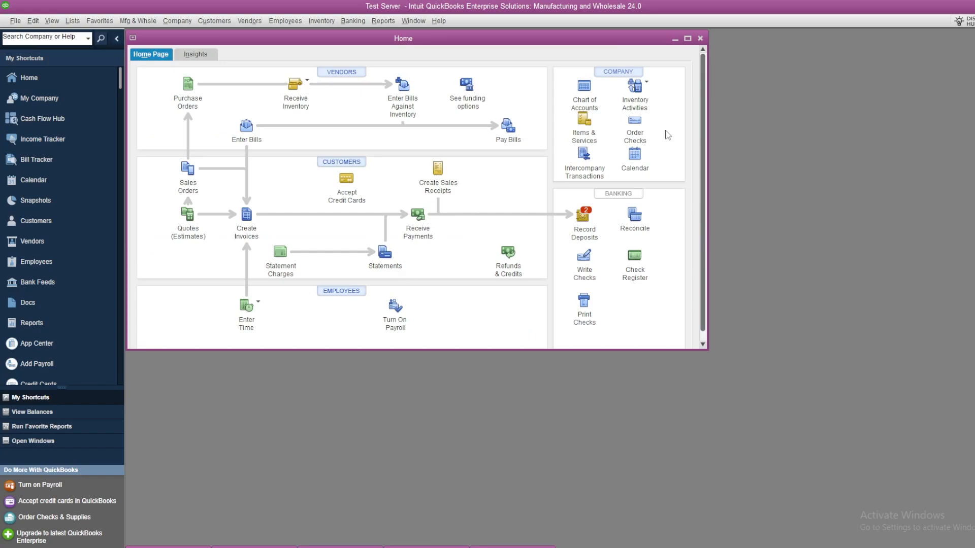
- Start a customer payment from Facebook for 175.00 and apply it to the open 02/14/2025 invoice
{"action": "left_click", "coordinate": [688, 39]}
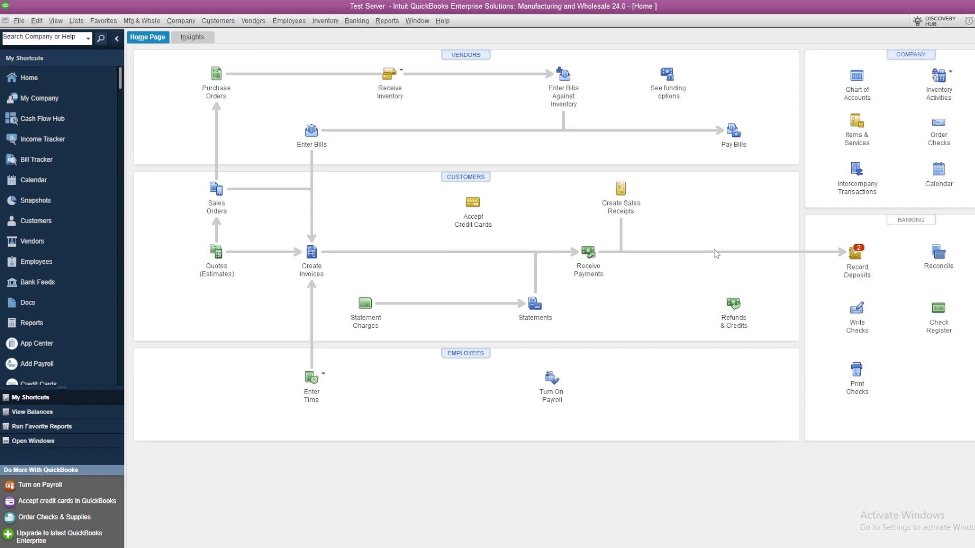
{"action": "left_click", "coordinate": [583, 253]}
{"action": "type", "text": "Facebook"}
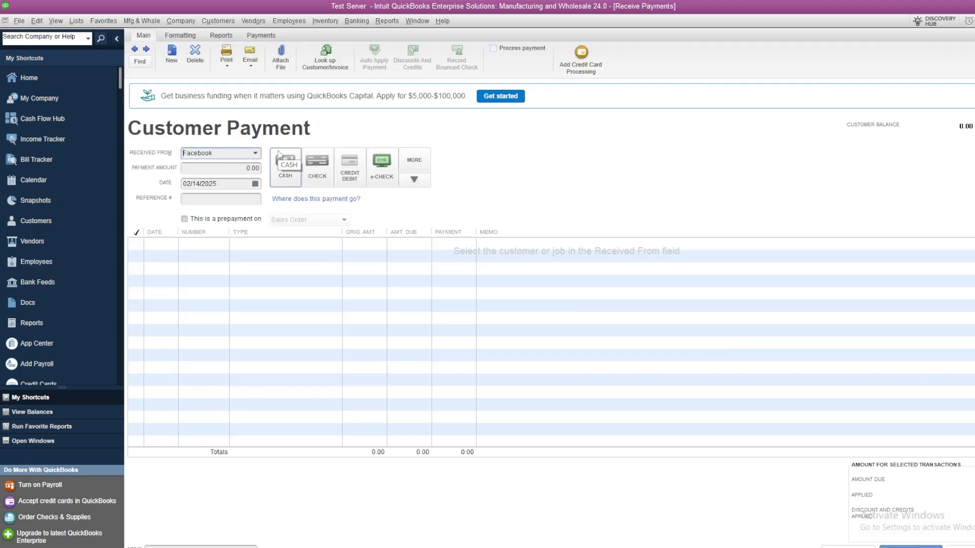
{"action": "left_click", "coordinate": [200, 192]}
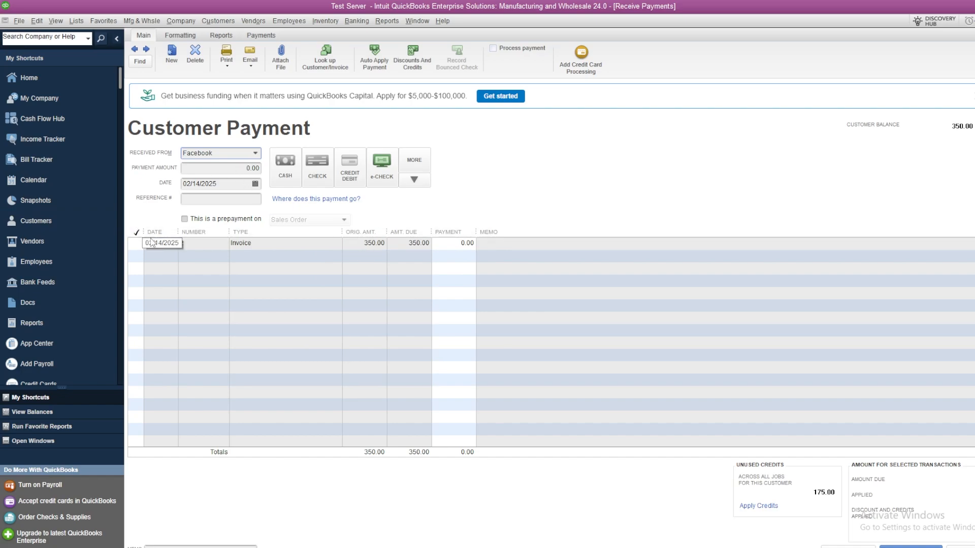
{"action": "key", "text": "Tab"}
{"action": "type", "text": "17"}
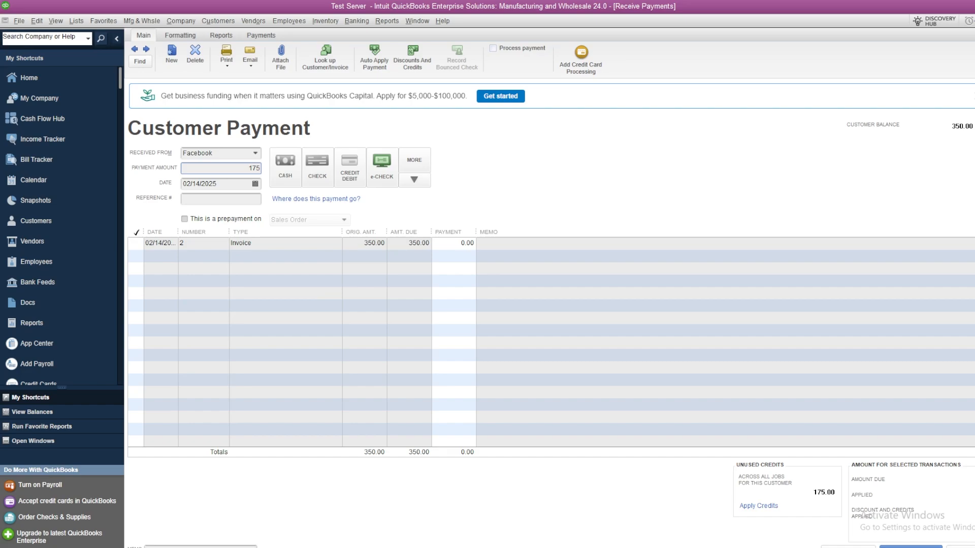
{"action": "key", "text": "Tab"}
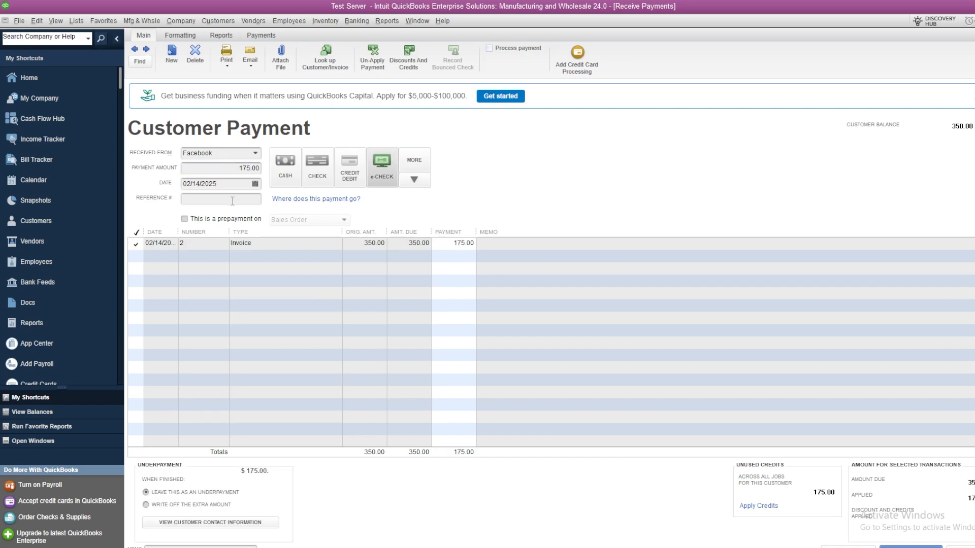
{"action": "left_click", "coordinate": [233, 199]}
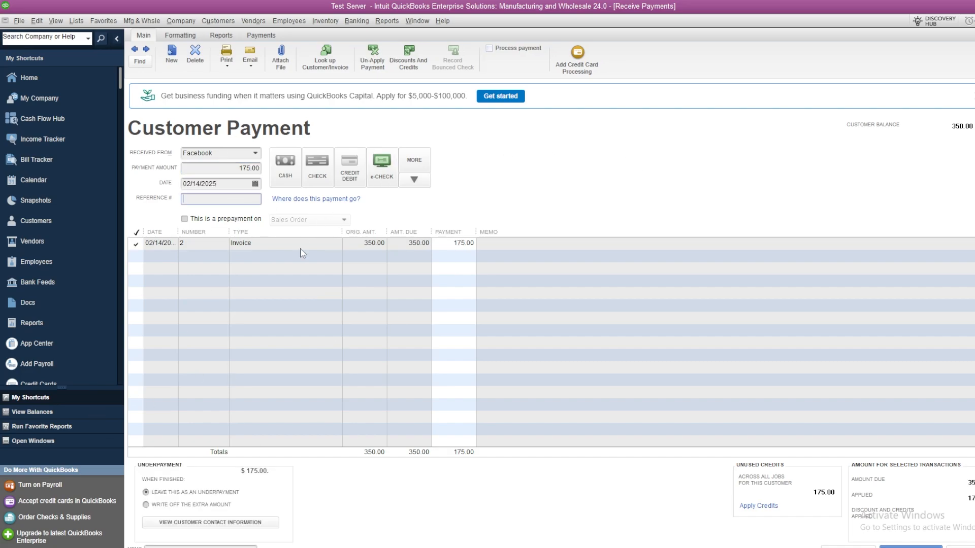
{"action": "left_click", "coordinate": [261, 242]}
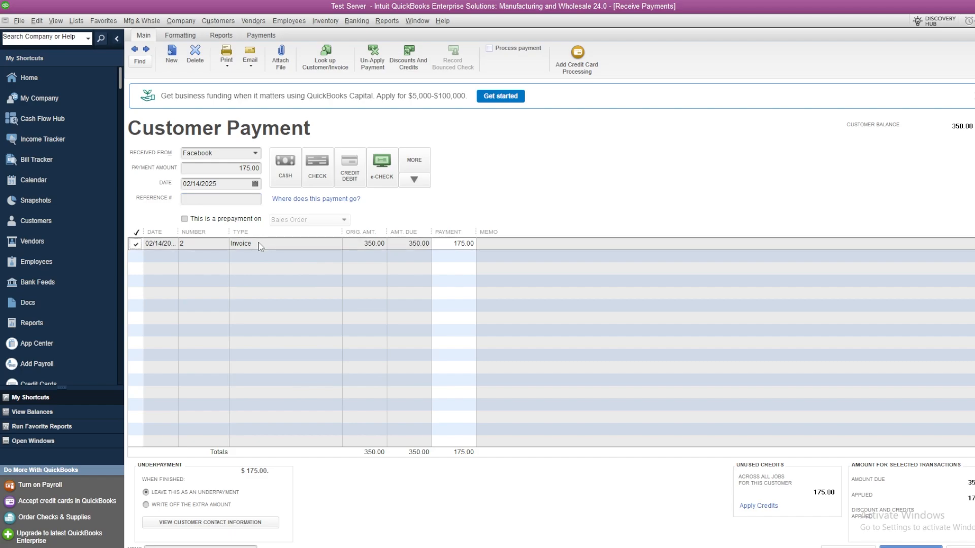
- Apply the 175.00 prepayment credit to the Facebook invoice and save the payment with the closing date password
{"action": "left_click", "coordinate": [760, 506]}
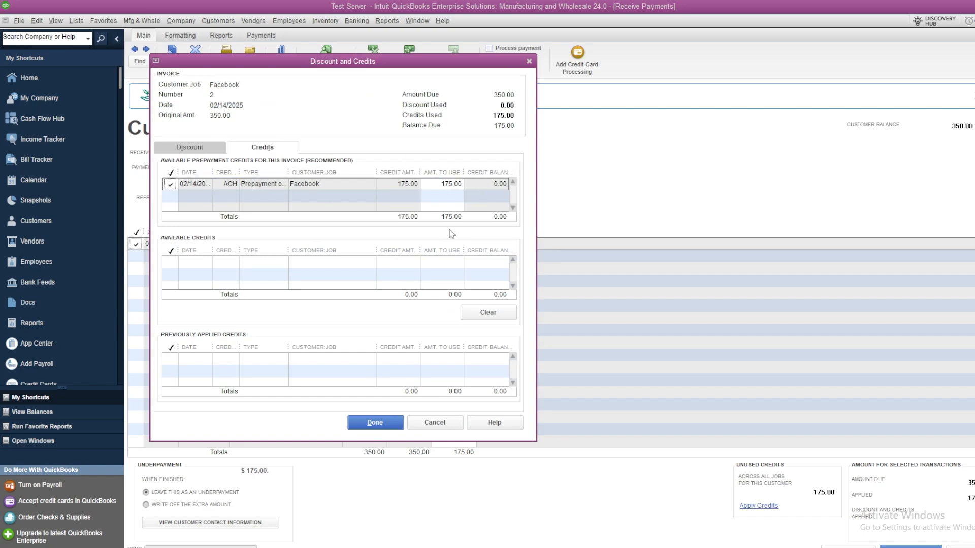
{"action": "left_click", "coordinate": [392, 425]}
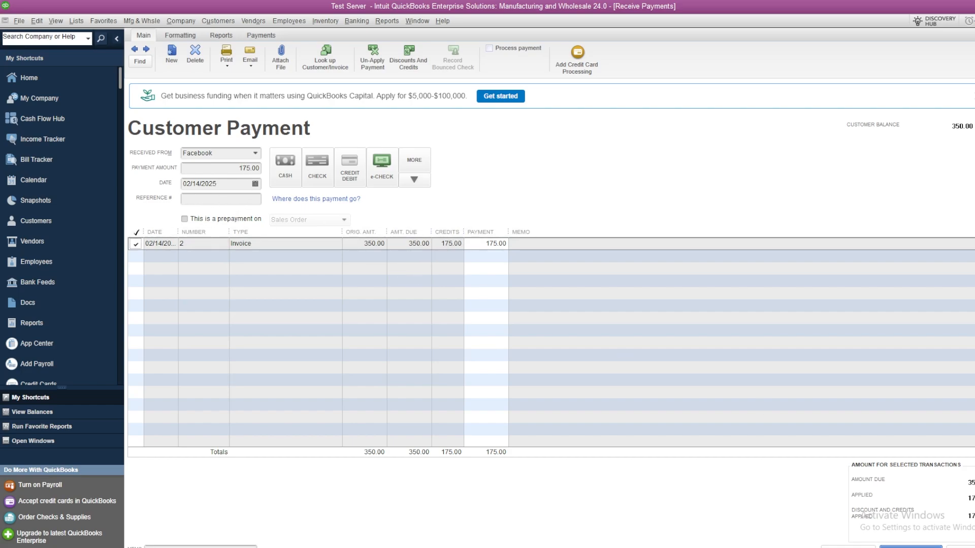
{"action": "left_click", "coordinate": [849, 547]}
{"action": "type", "text": "1"}
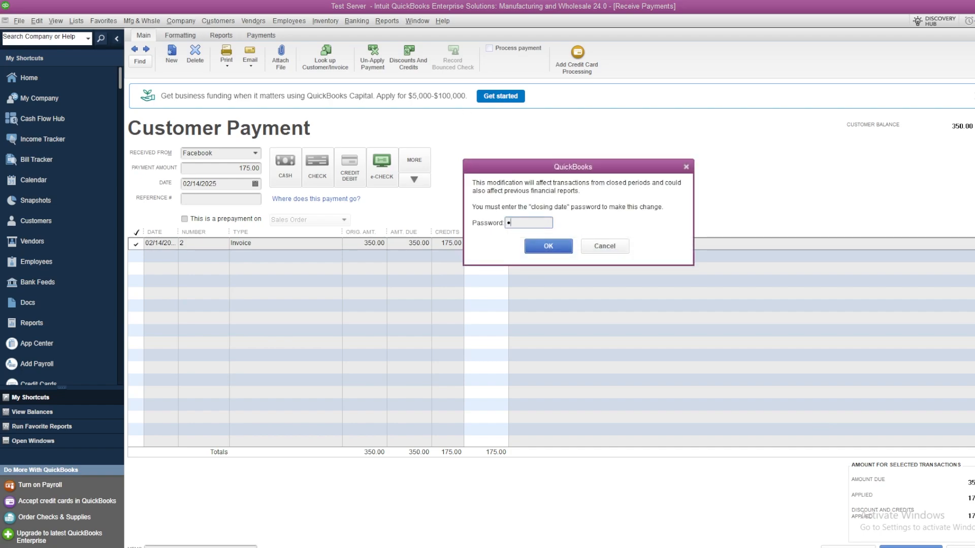
{"action": "key", "text": "Return"}
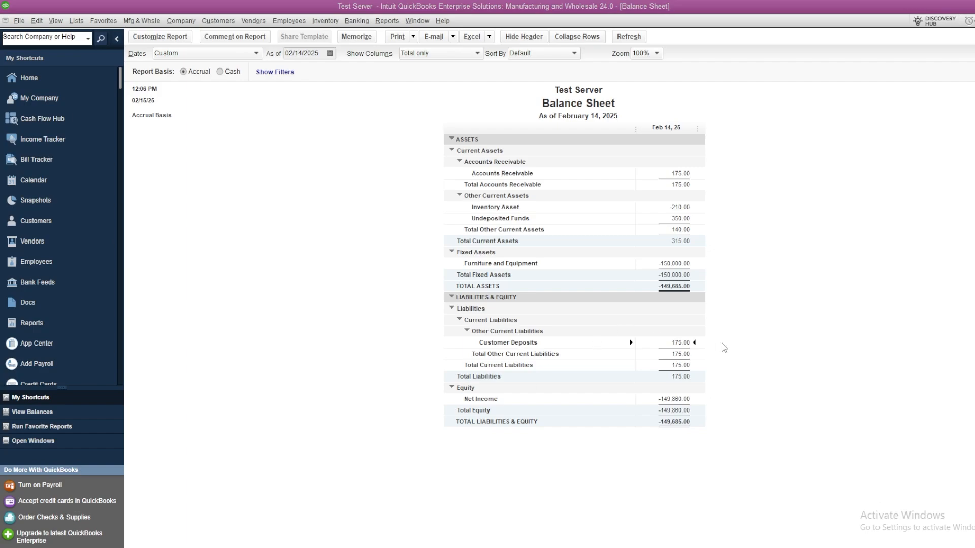
- Open the transaction detail behind the Balance Sheet's Customer Deposits balance and clear both report dates to include all transactions
{"action": "double_click", "coordinate": [674, 345]}
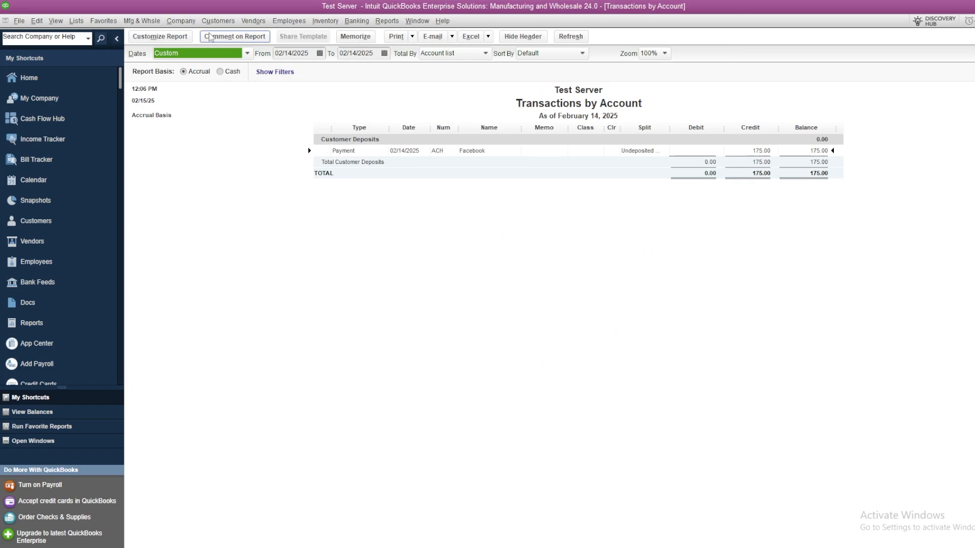
{"action": "left_click", "coordinate": [311, 52]}
{"action": "key", "text": "BackSpace"}
{"action": "key", "text": "BackSpace"}
{"action": "key", "text": "BackSpace"}
{"action": "key", "text": "BackSpace"}
{"action": "key", "text": "BackSpace"}
{"action": "key", "text": "BackSpace"}
{"action": "key", "text": "BackSpace"}
{"action": "key", "text": "BackSpace"}
{"action": "key", "text": "BackSpace"}
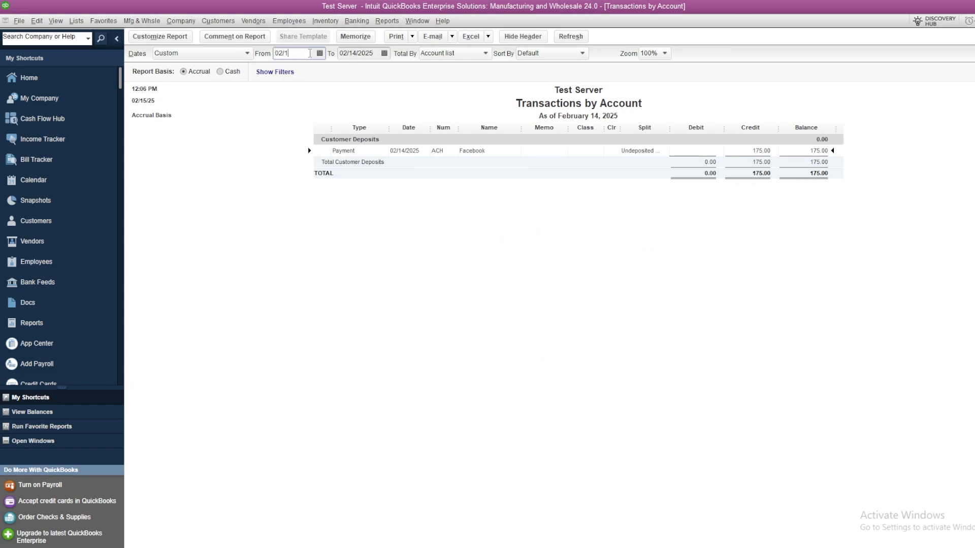
{"action": "key", "text": "Tab"}
{"action": "key", "text": "Delete"}
{"action": "key", "text": "Tab"}
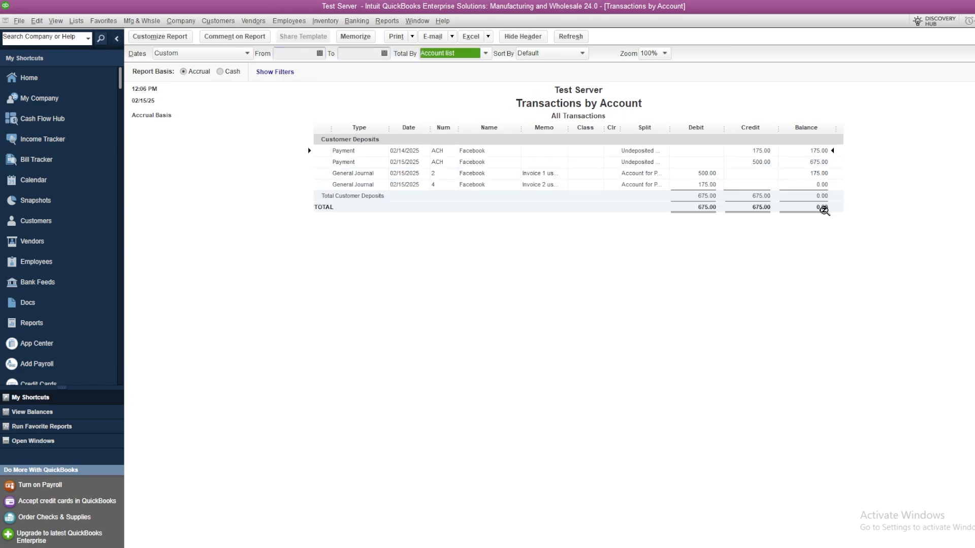
- Compare the Facebook prepayment credits with the general journal debits and running balance in Customer Deposits
{"action": "left_click", "coordinate": [758, 153]}
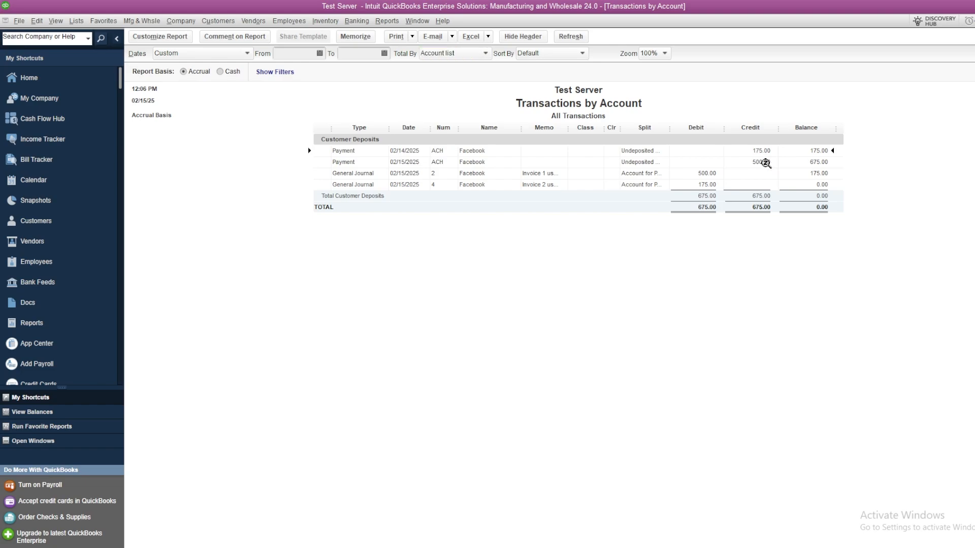
{"action": "left_click", "coordinate": [766, 163]}
{"action": "left_click", "coordinate": [763, 154]}
{"action": "left_click", "coordinate": [761, 163]}
{"action": "left_click", "coordinate": [761, 152]}
{"action": "left_click", "coordinate": [758, 165]}
{"action": "left_click", "coordinate": [702, 174]}
{"action": "left_click", "coordinate": [816, 187]}
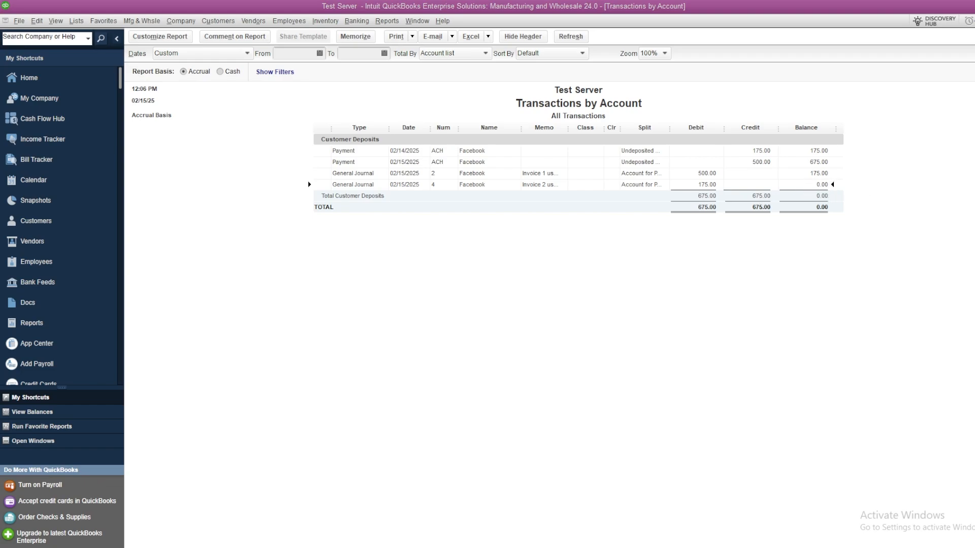
- Close the Customer Deposits transaction report and set the Balance Sheet's as-of date to 02/16/2025
{"action": "key", "text": "Escape"}
{"action": "left_click", "coordinate": [523, 246]}
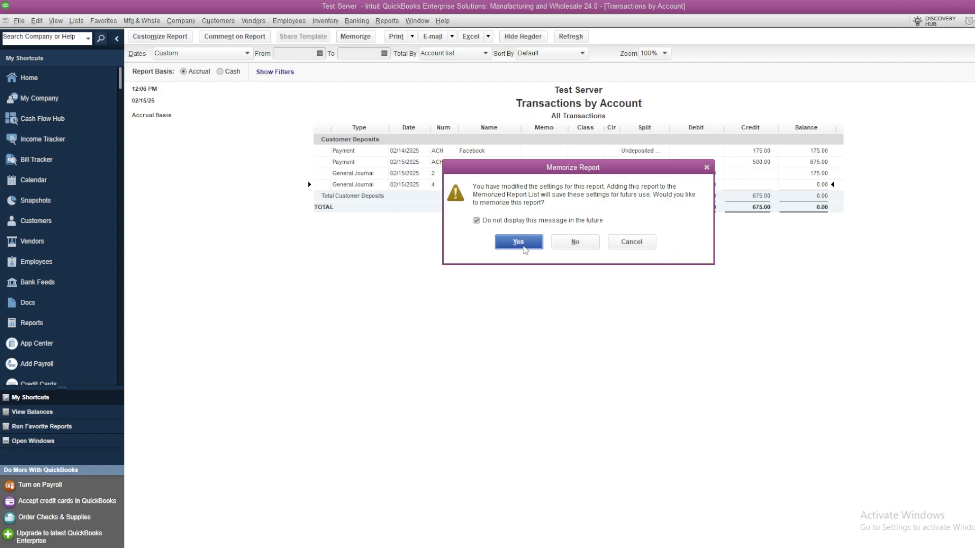
{"action": "left_click", "coordinate": [259, 157]}
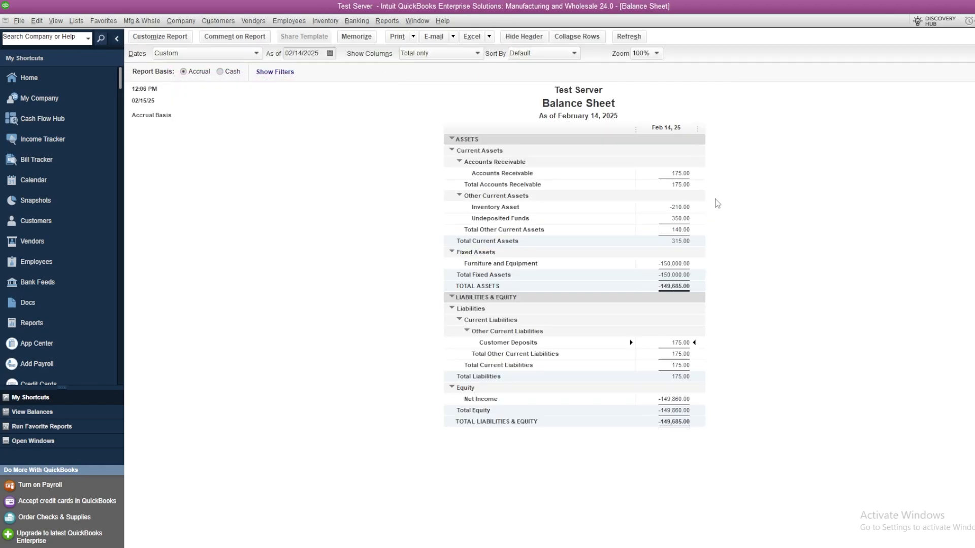
{"action": "left_click", "coordinate": [330, 53]}
{"action": "left_click", "coordinate": [298, 140]}
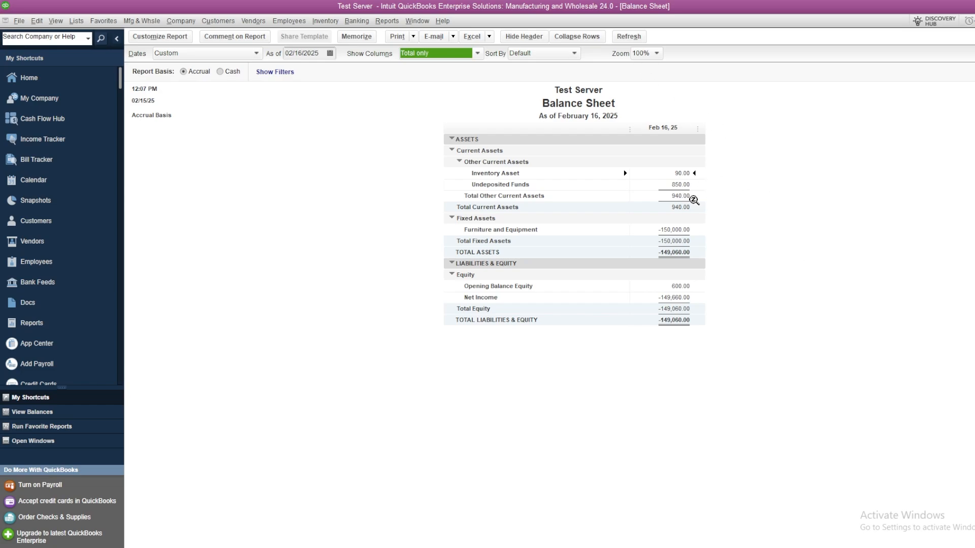
- Open the transaction detail behind the Balance Sheet's Undeposited Funds balance and set its start date to 02/14/2025
{"action": "double_click", "coordinate": [684, 186]}
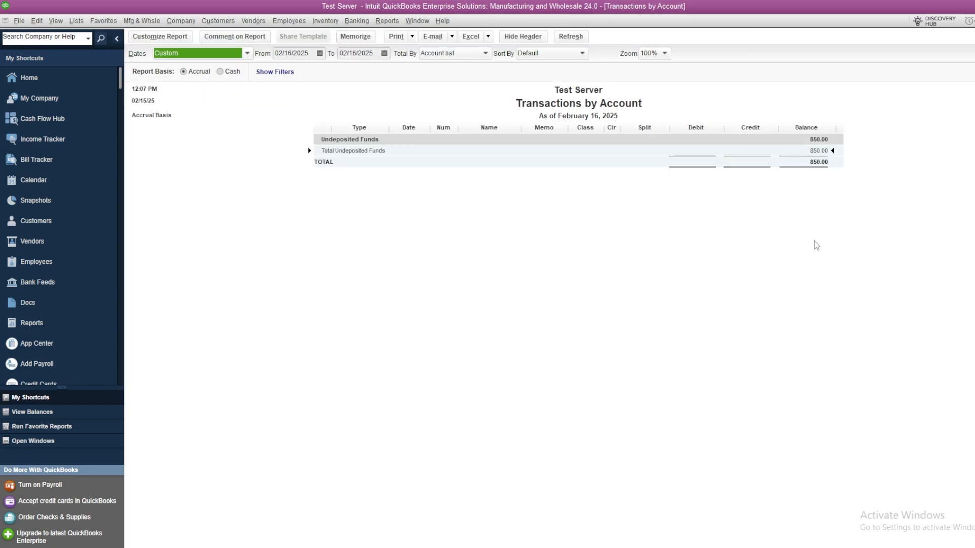
{"action": "left_click", "coordinate": [311, 52]}
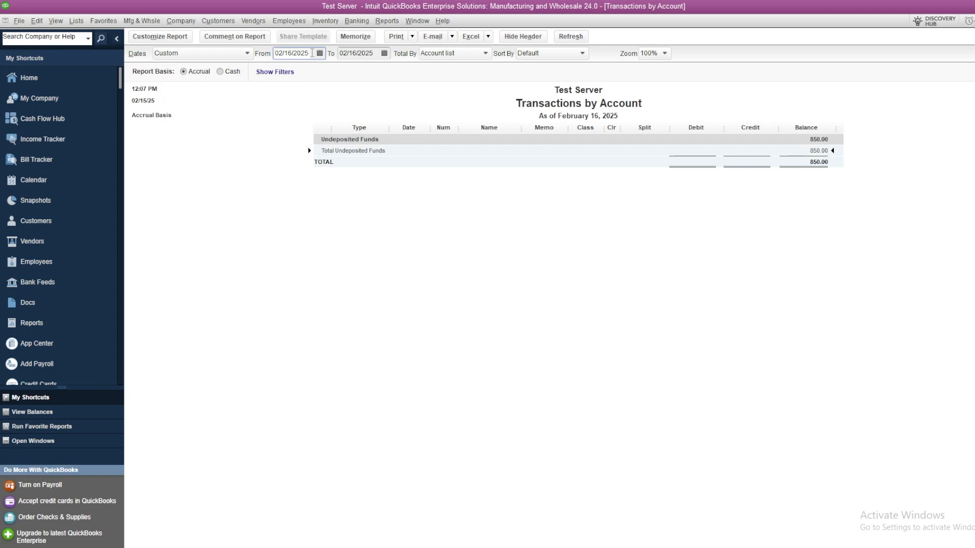
{"action": "type", "text": "02/14/25"}
{"action": "key", "text": "Tab"}
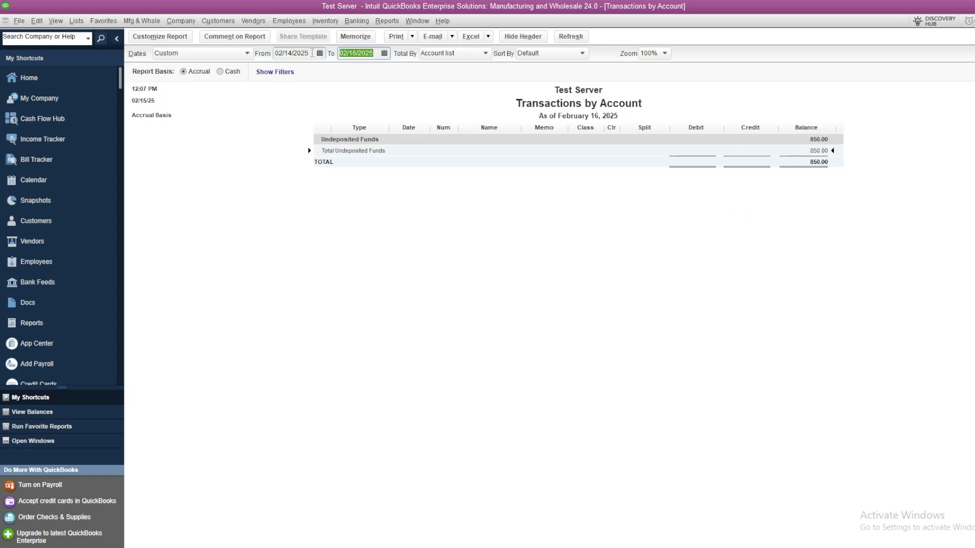
{"action": "key", "text": "Tab"}
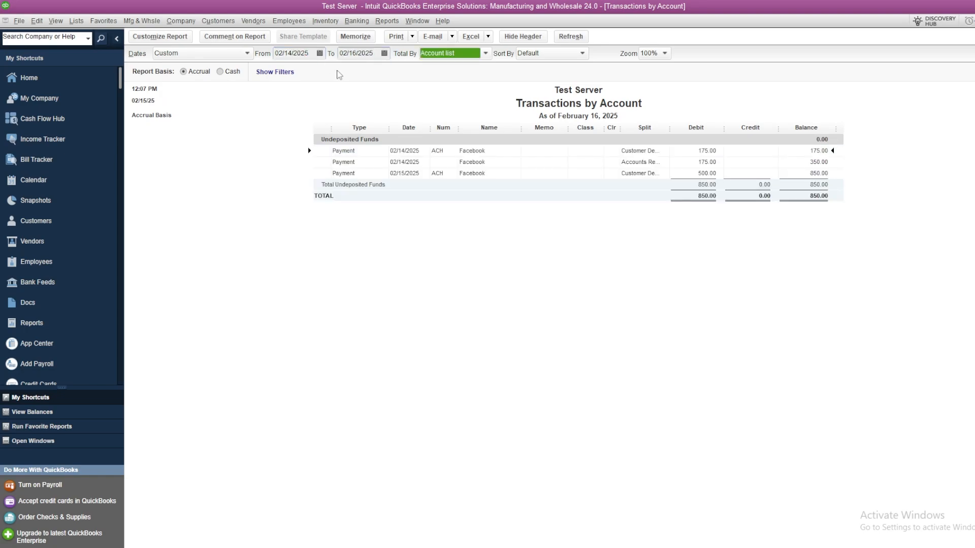
- Compare the Facebook payment debits in Undeposited Funds and widen the Split column to read the full account names
{"action": "left_click", "coordinate": [705, 176]}
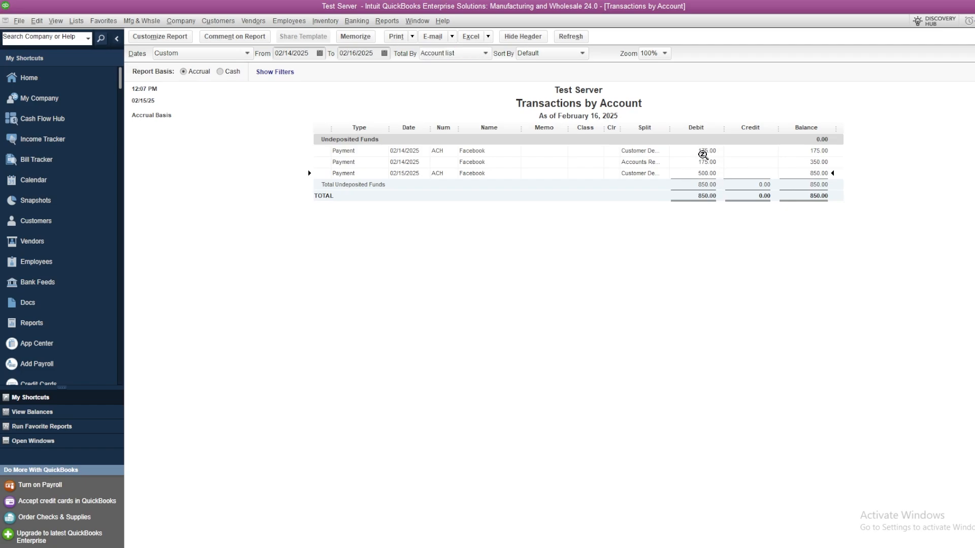
{"action": "left_click", "coordinate": [704, 153]}
{"action": "left_click", "coordinate": [709, 175]}
{"action": "left_click", "coordinate": [709, 153]}
{"action": "left_click_drag", "start_coordinate": [679, 131], "coordinate": [688, 125]}
{"action": "left_click", "coordinate": [718, 163]}
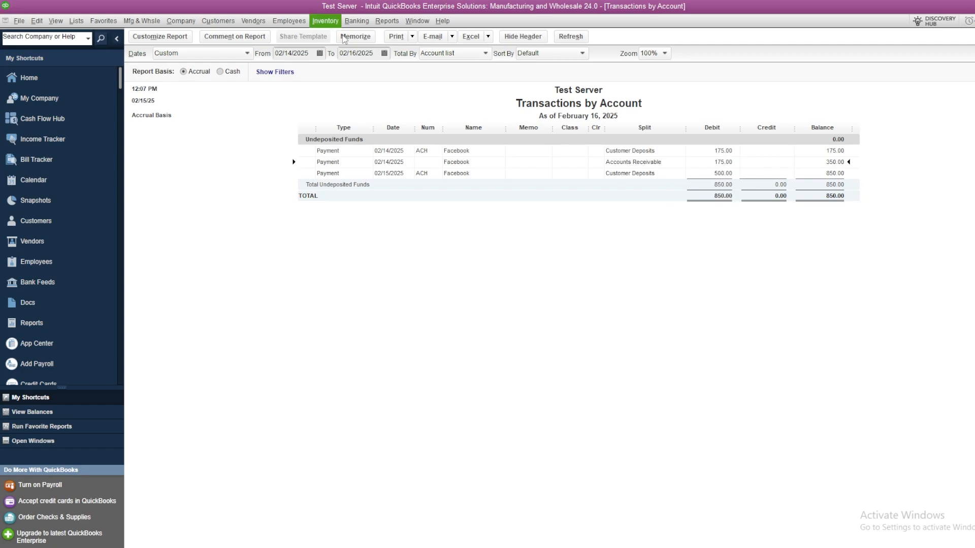
- Run the standard Profit & Loss report with its end date set to 02/17/2025, review it and close the reports
{"action": "left_click", "coordinate": [387, 21]}
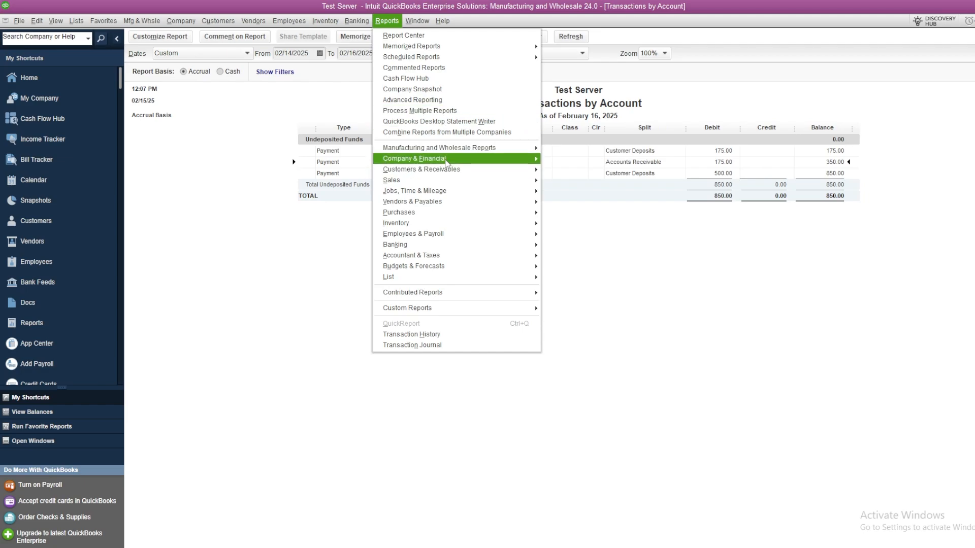
{"action": "mouse_move", "coordinate": [446, 159]}
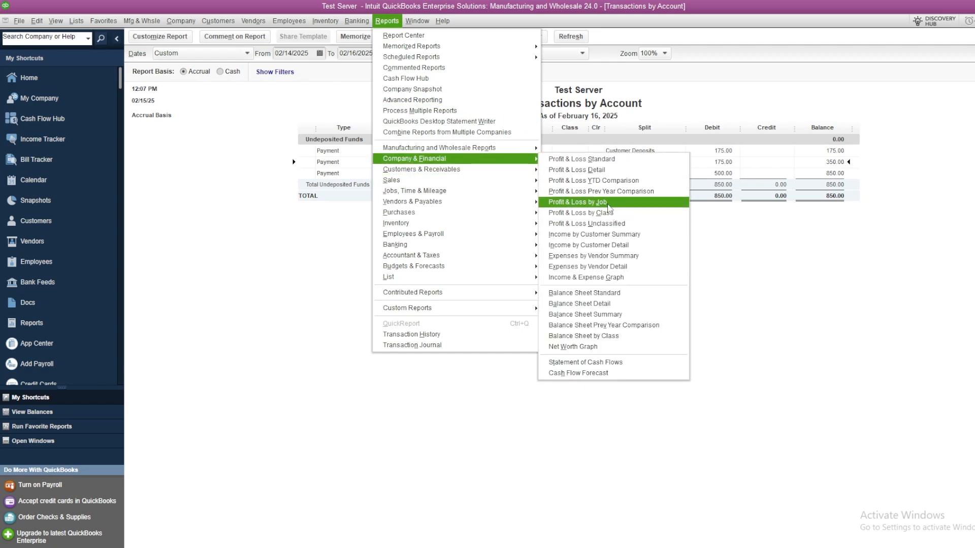
{"action": "left_click", "coordinate": [615, 160]}
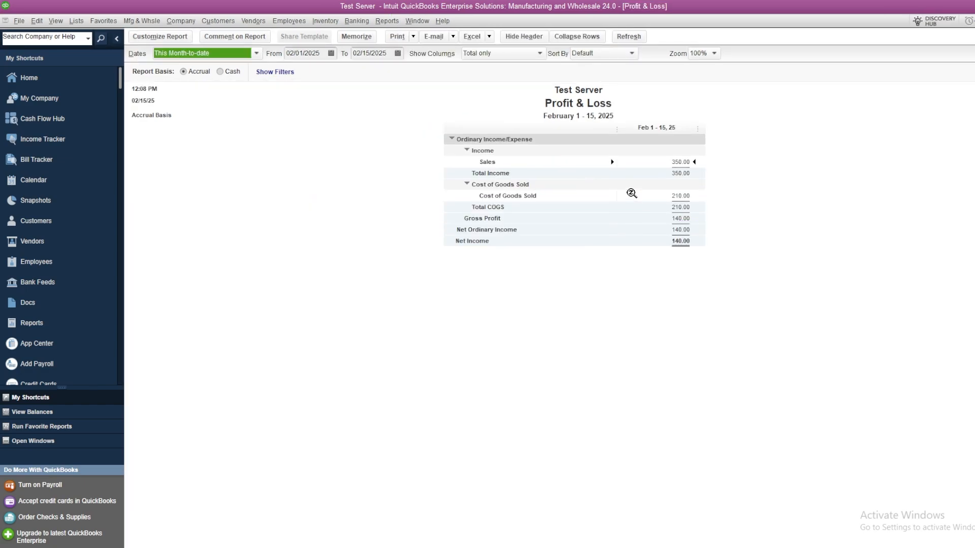
{"action": "left_click", "coordinate": [398, 53]}
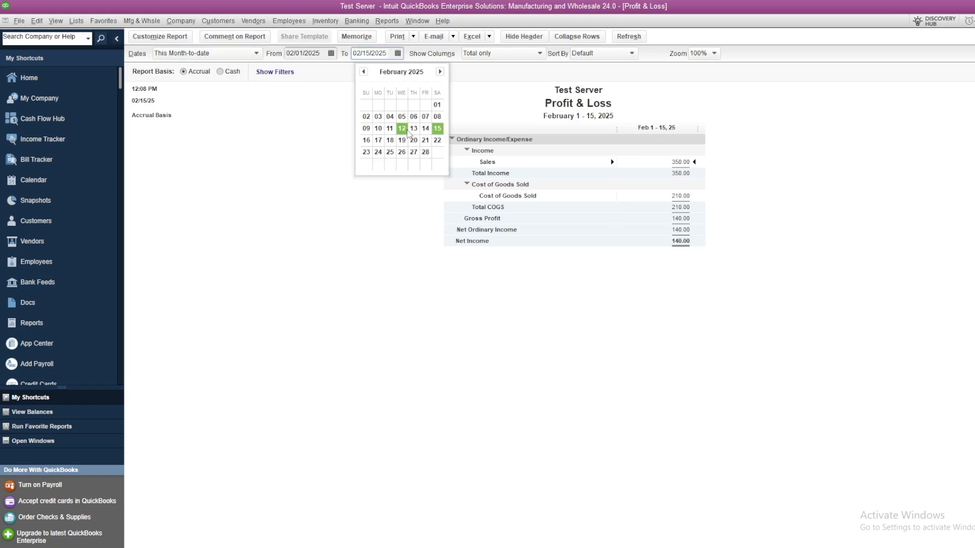
{"action": "left_click", "coordinate": [370, 144]}
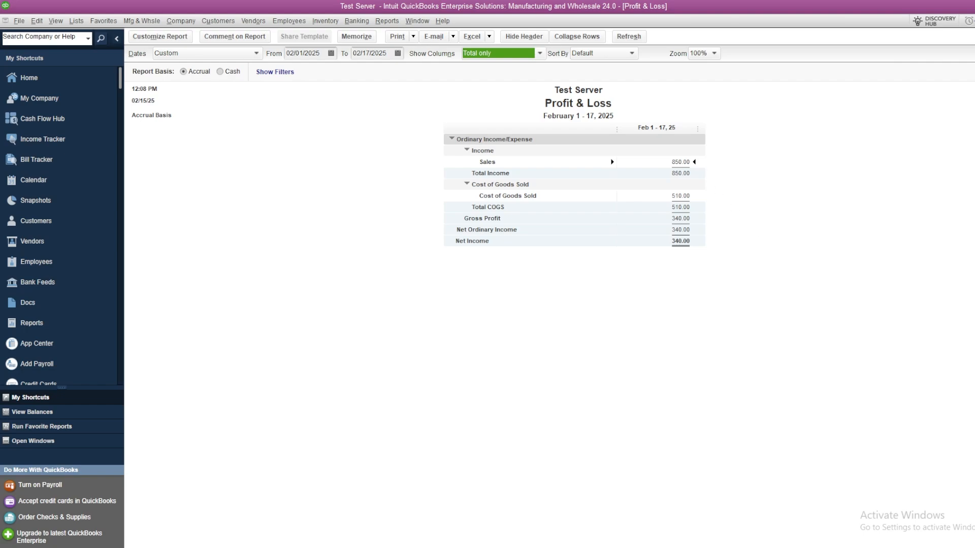
{"action": "key", "text": "Escape"}
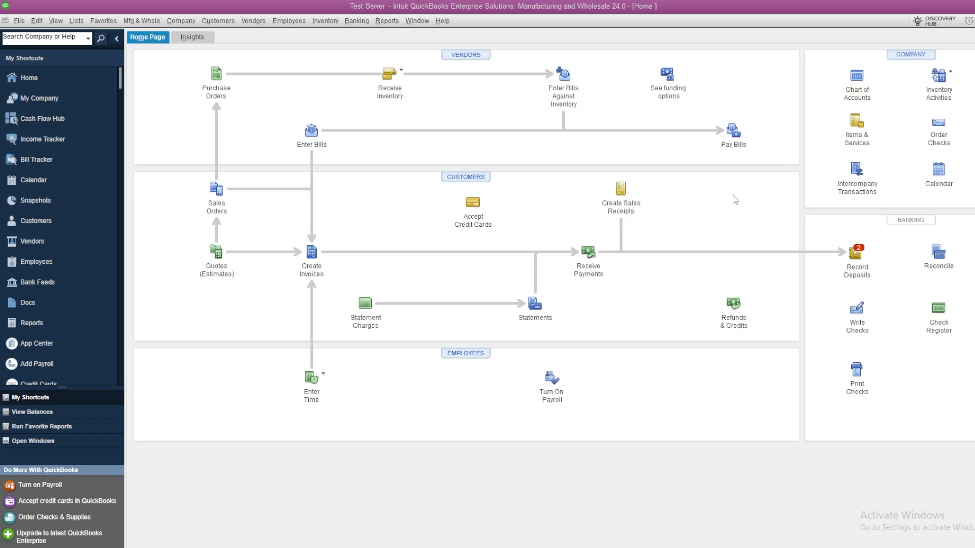
- Set up a reconciliation of the Customer Deposits account with statement date 02/28/2025 and an ending balance of 0
{"action": "left_click", "coordinate": [941, 259]}
{"action": "left_click", "coordinate": [270, 79]}
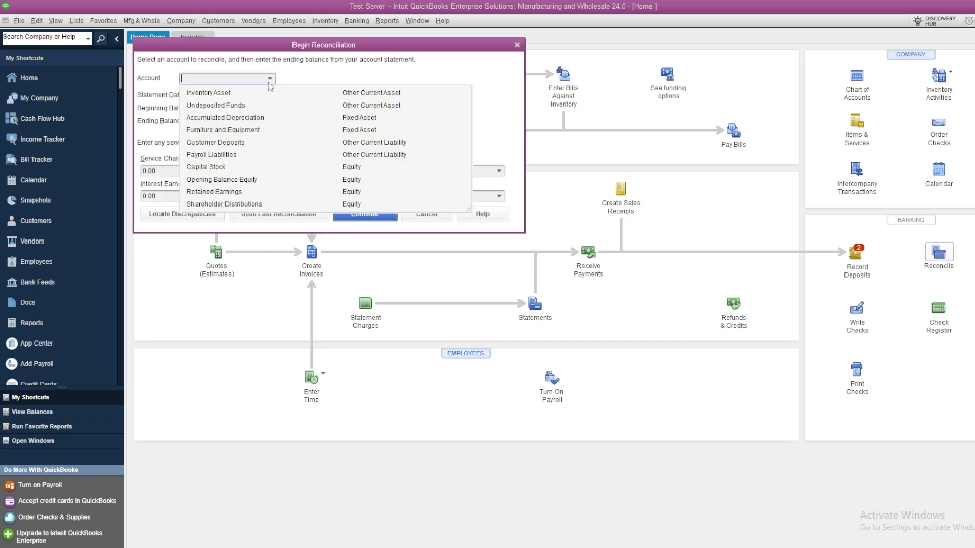
{"action": "left_click", "coordinate": [239, 143]}
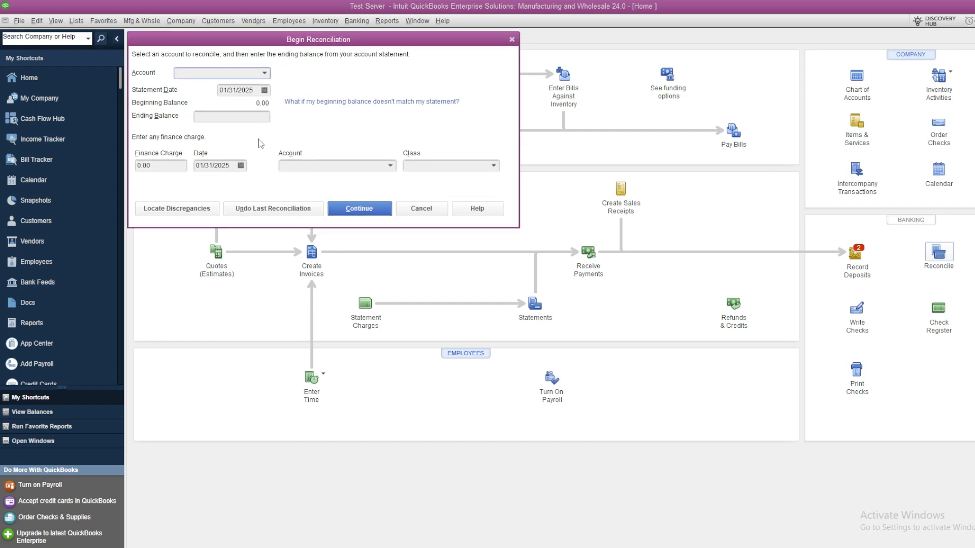
{"action": "left_click", "coordinate": [232, 116]}
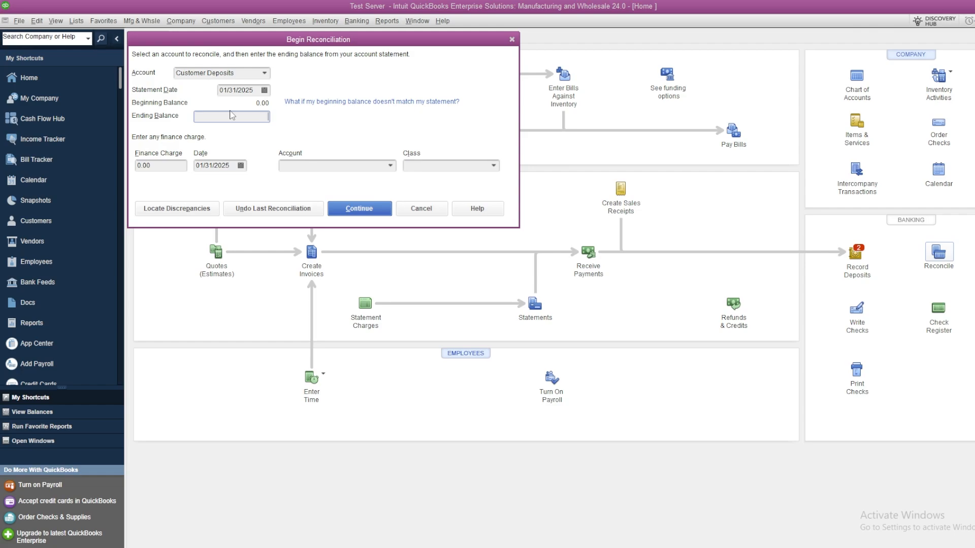
{"action": "left_click", "coordinate": [264, 90]}
{"action": "left_click", "coordinate": [306, 108]}
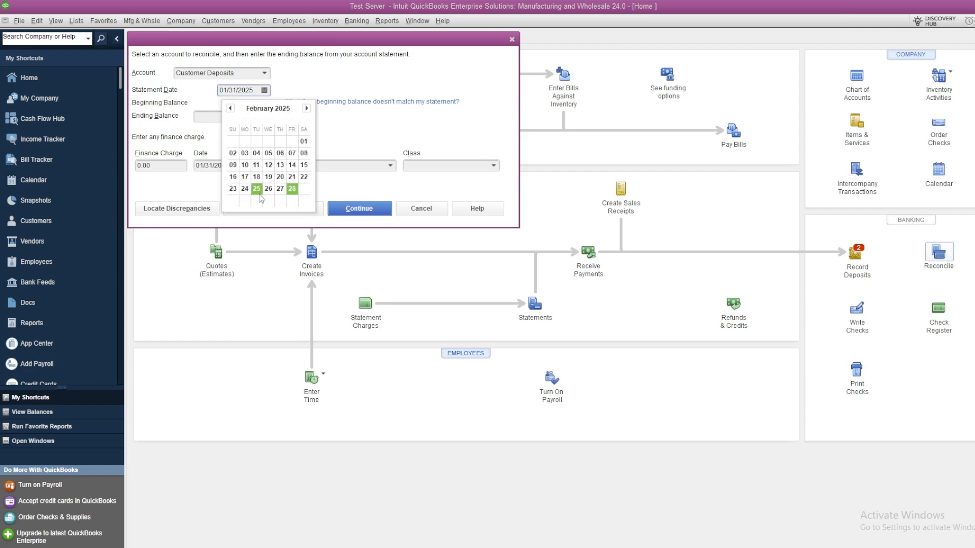
{"action": "left_click", "coordinate": [292, 189]}
{"action": "key", "text": "Tab"}
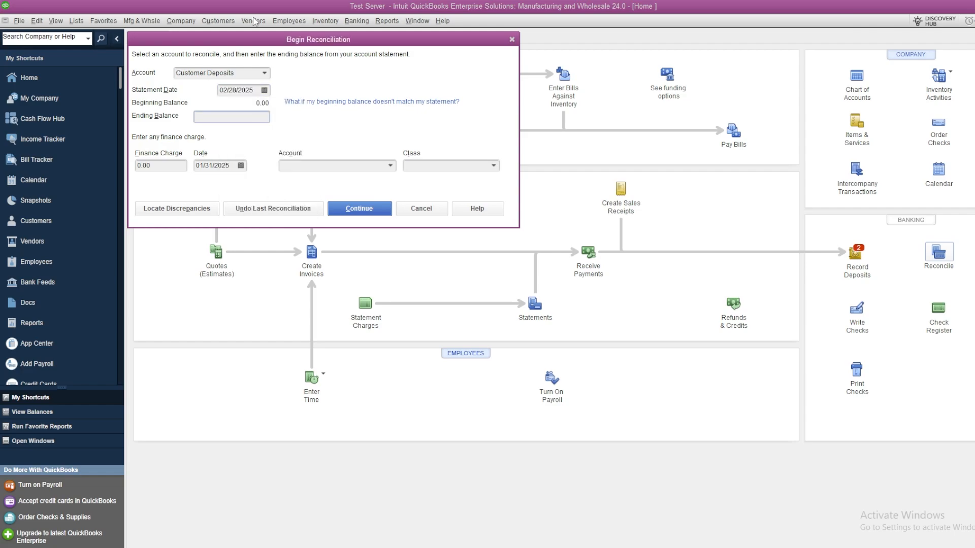
{"action": "type", "text": "0"}
{"action": "key", "text": "Tab"}
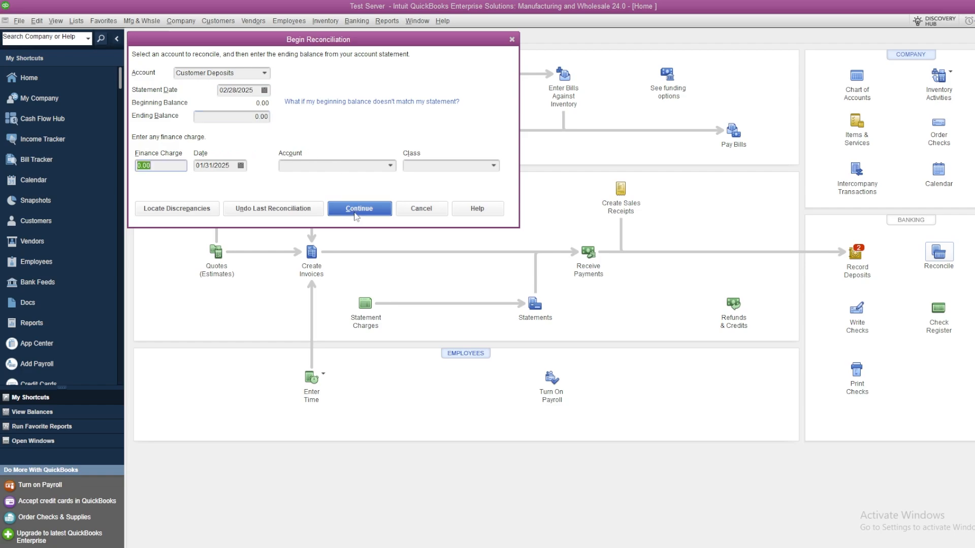
- Continue to the Customer Deposits reconciliation, entering the closing date password wherever it is required
{"action": "left_click", "coordinate": [359, 214]}
{"action": "type", "text": "******"}
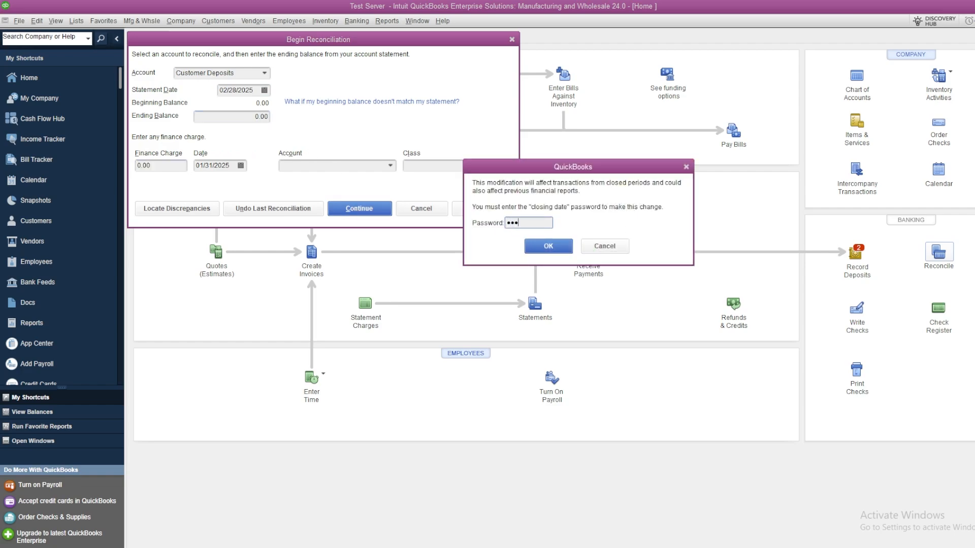
{"action": "key", "text": "Return"}
{"action": "key", "text": "Return"}
{"action": "type", "text": "******"}
{"action": "key", "text": "Return"}
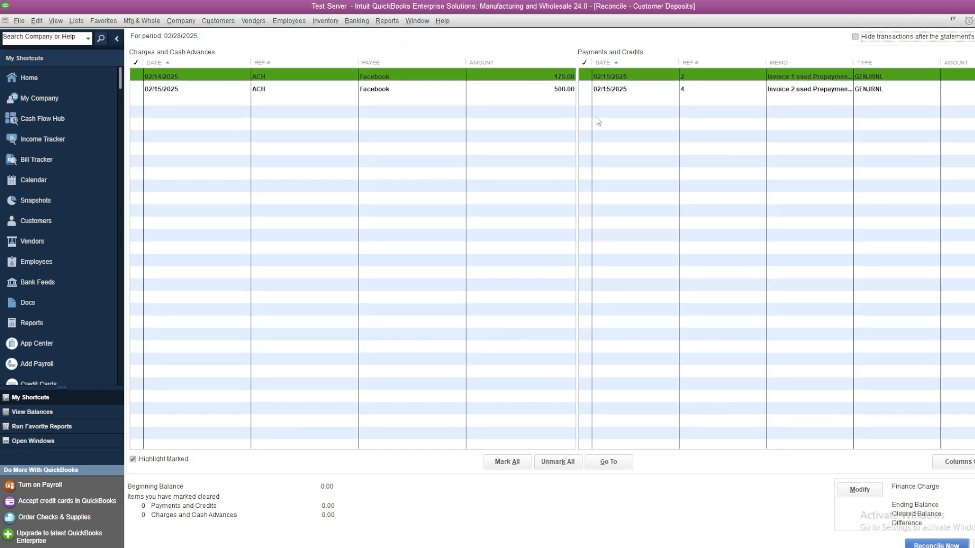
- Mark both Facebook ACH prepayments and both general journal entries, 2 and 4, as cleared in the reconciliation
{"action": "left_click", "coordinate": [142, 76]}
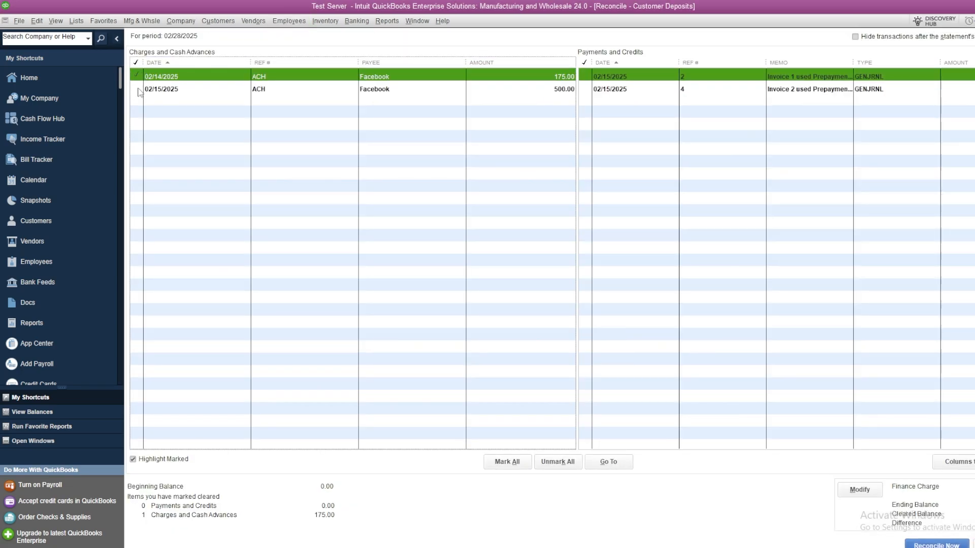
{"action": "left_click", "coordinate": [140, 89]}
{"action": "left_click", "coordinate": [592, 77]}
{"action": "left_click", "coordinate": [599, 89]}
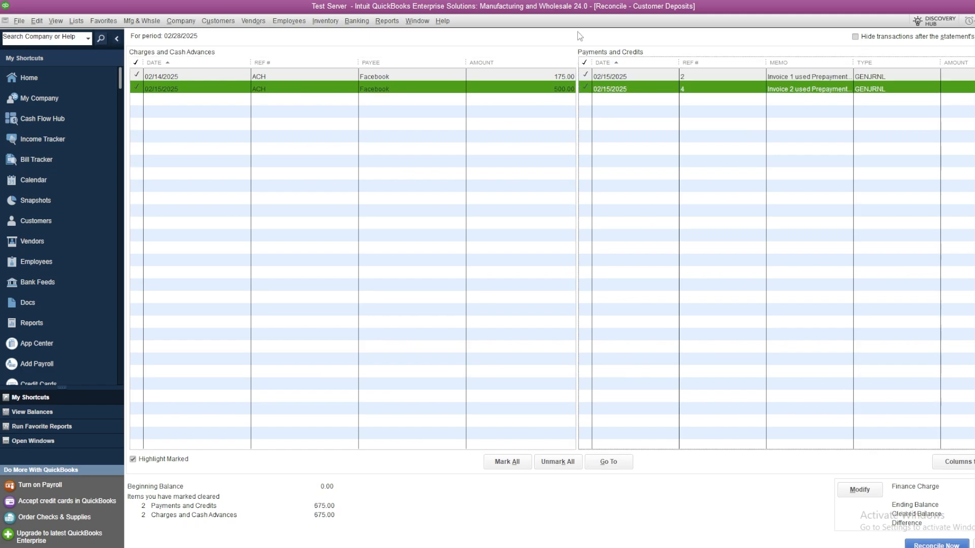